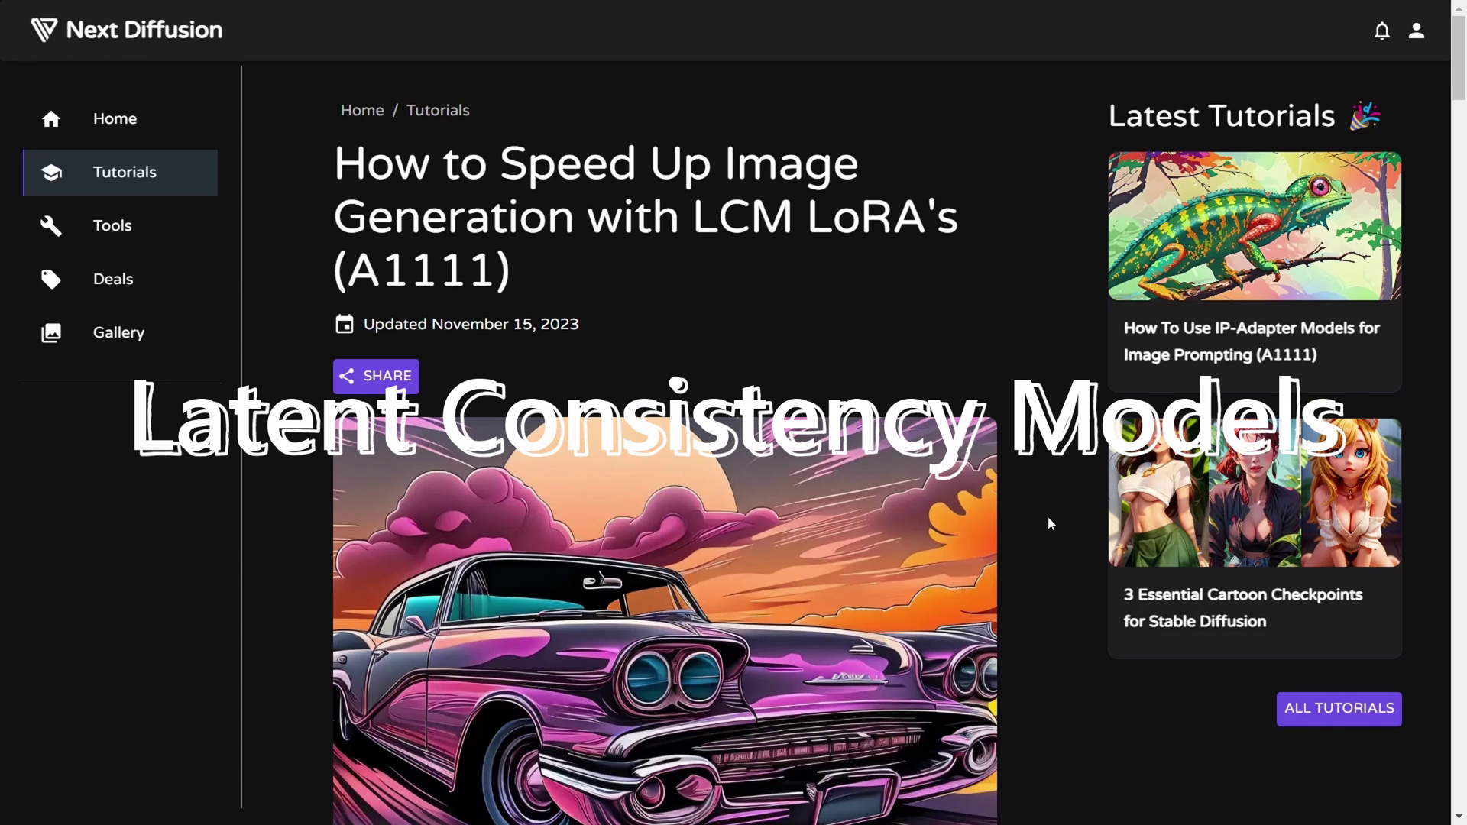
Scroll the LCM LoRA tutorial past the intro and contents to '2. Downloading LCM LoRA's'
scroll(1047, 516, down, 1)
scroll(1048, 515, down, 5)
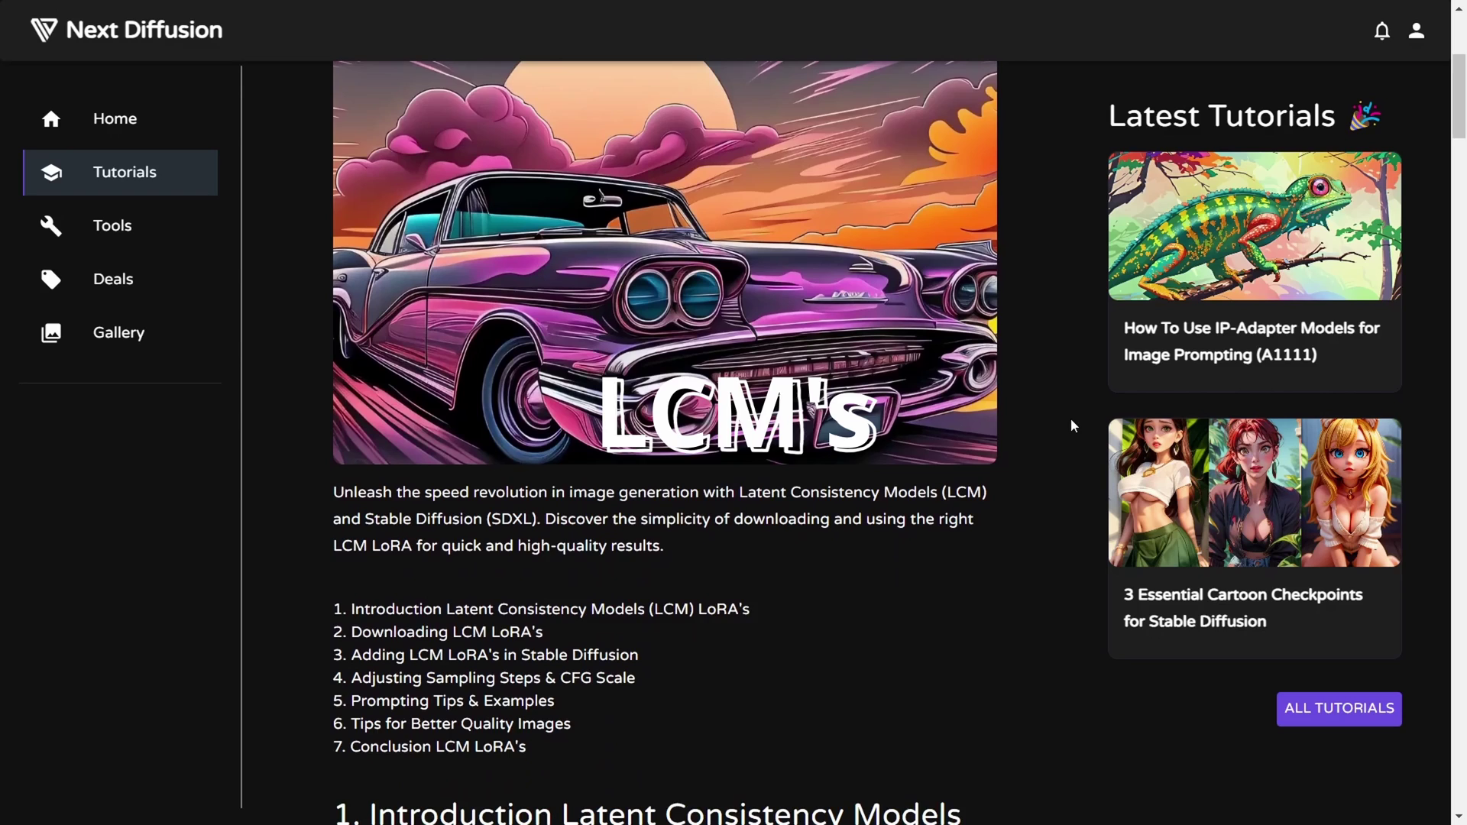
scroll(1070, 418, down, 3)
scroll(1070, 425, down, 4)
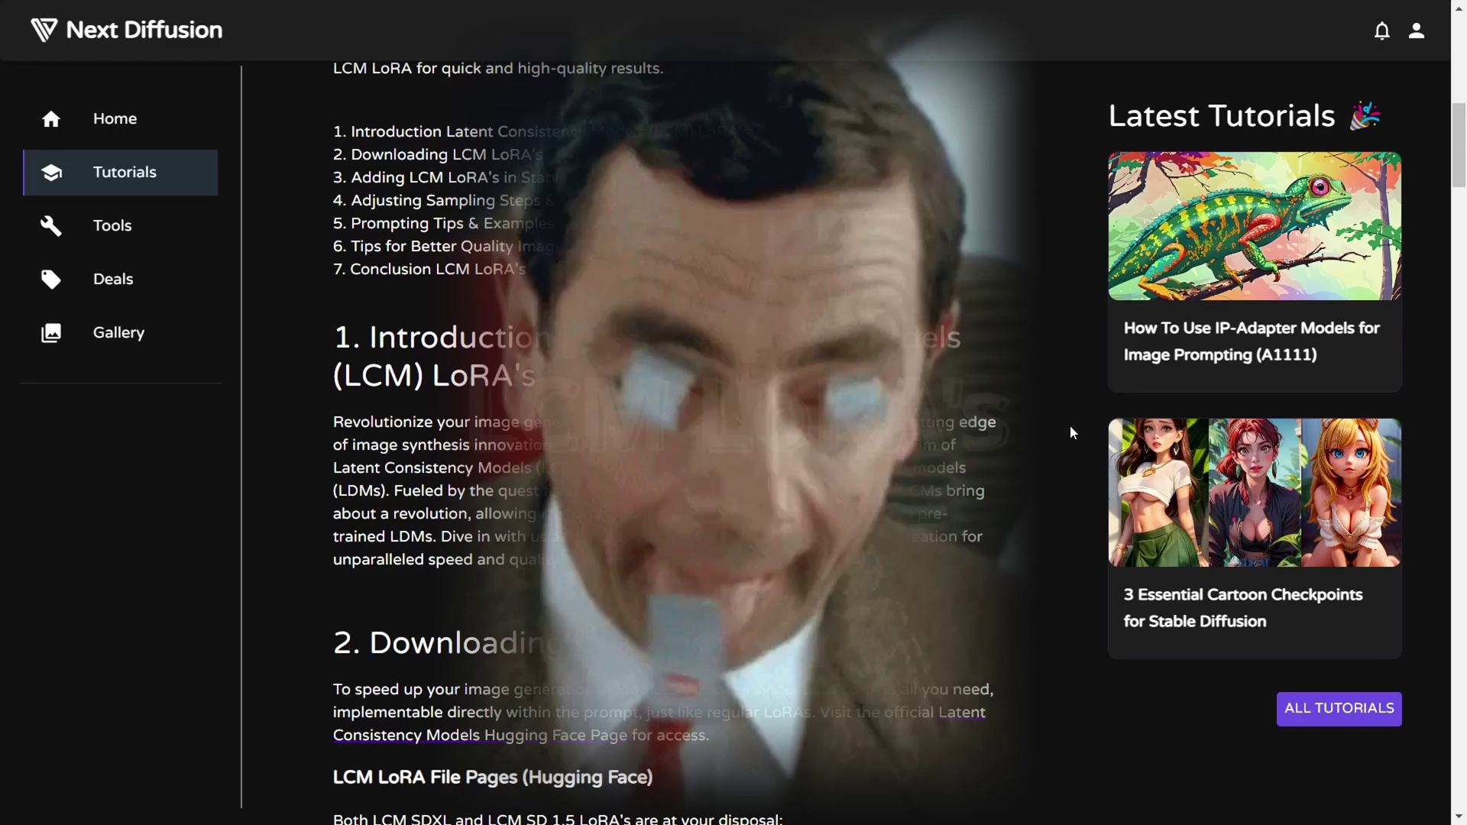
scroll(1046, 454, down, 4)
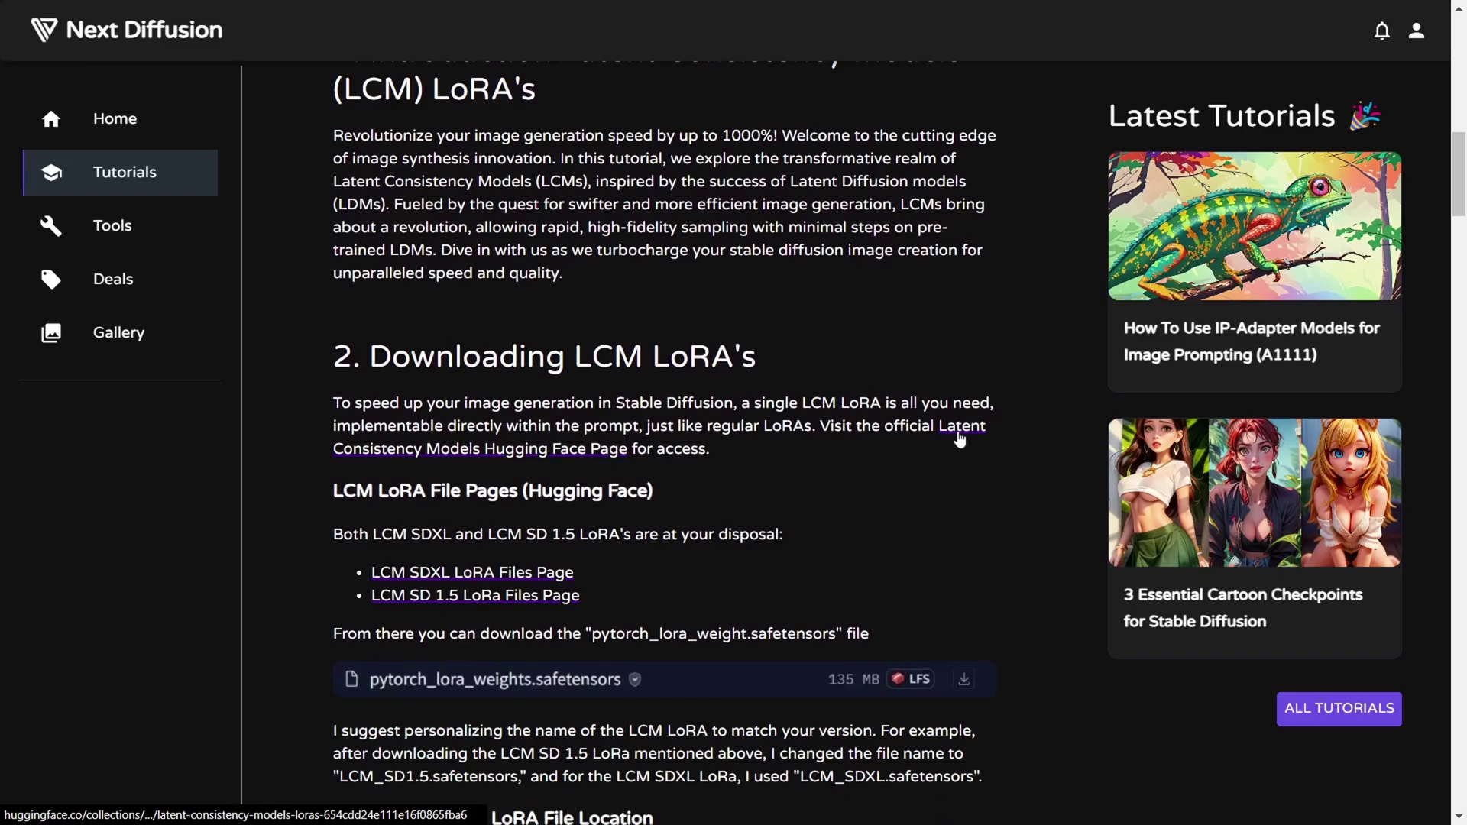
Open the Latent Consistency Models LoRAs collection and scroll down to the LCM-LoRA paper entry
click(960, 434)
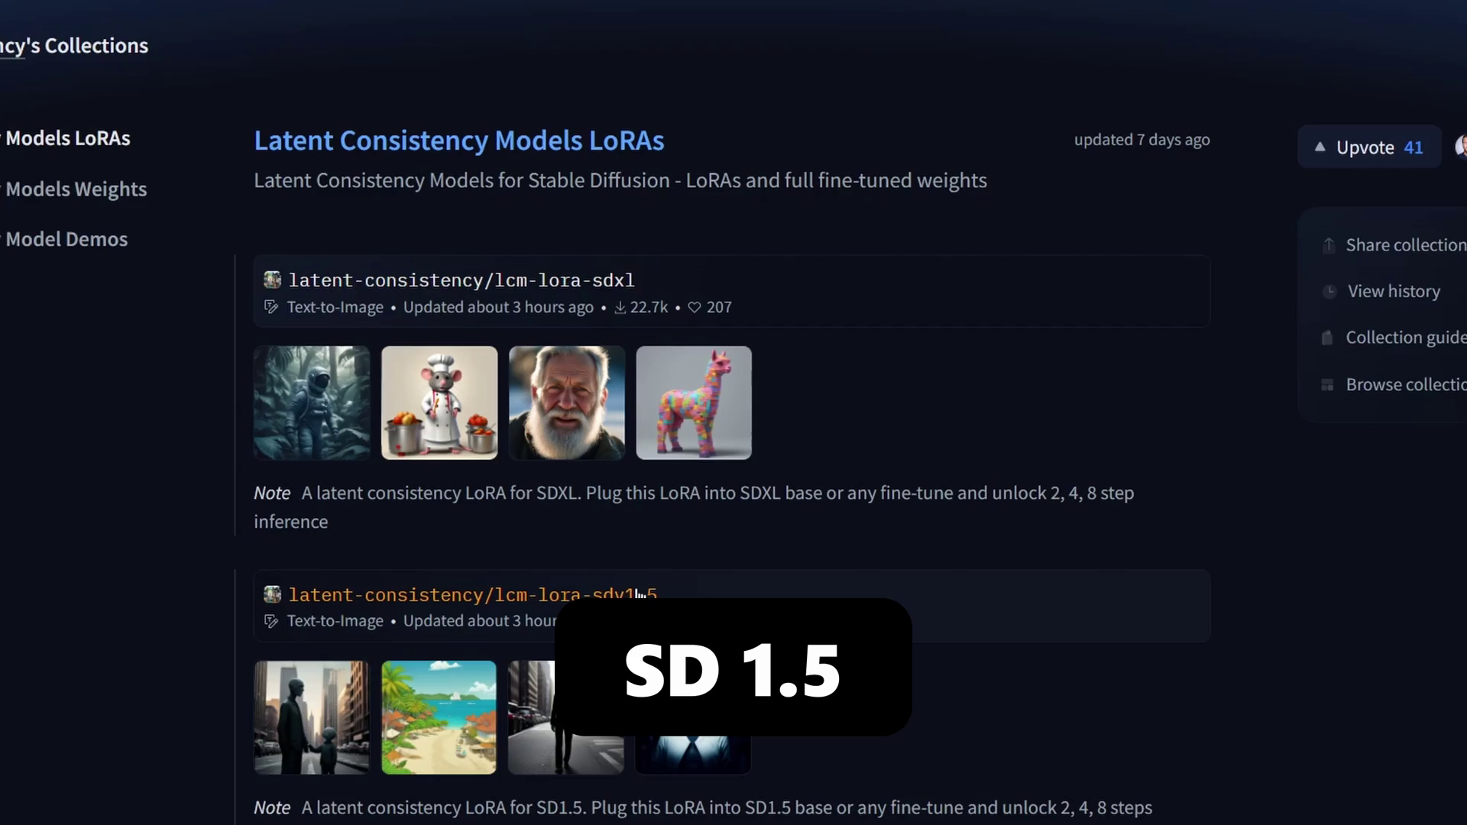
scroll(682, 578, down, 3)
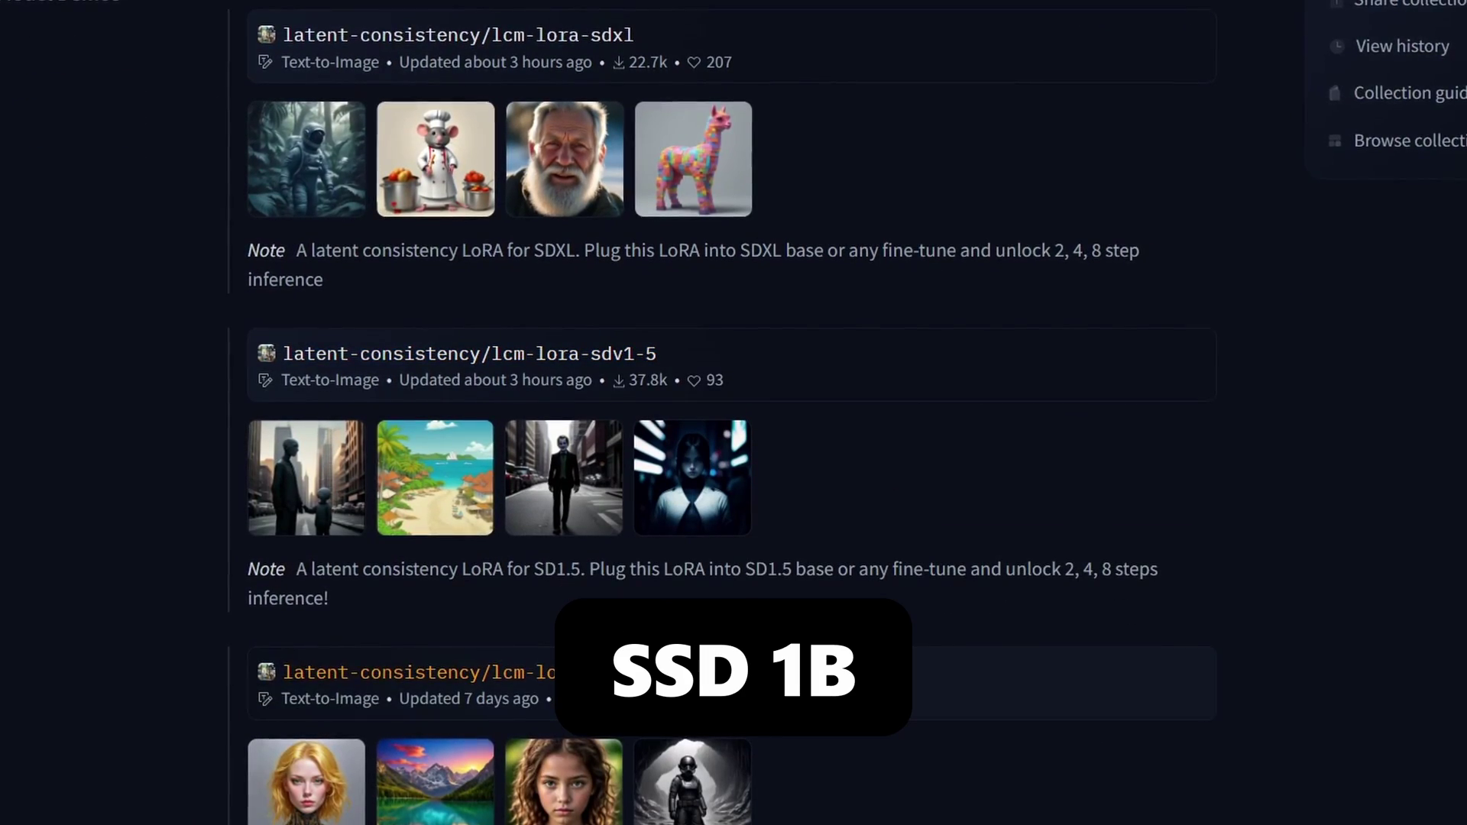
scroll(1286, 715, down, 3)
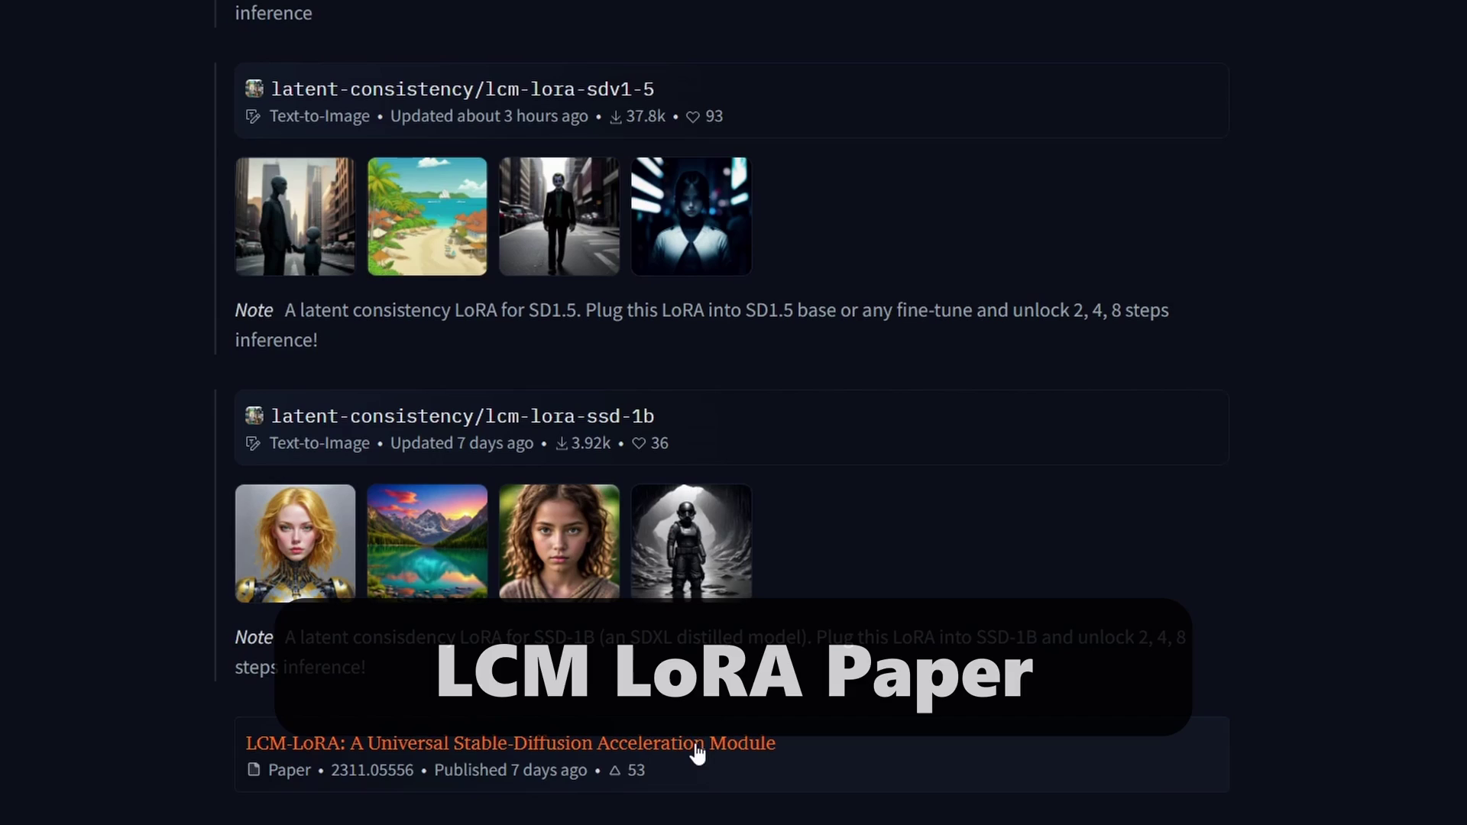
Open the LCM-LoRA paper PDF and scroll through its abstract and Figure 1
click(701, 754)
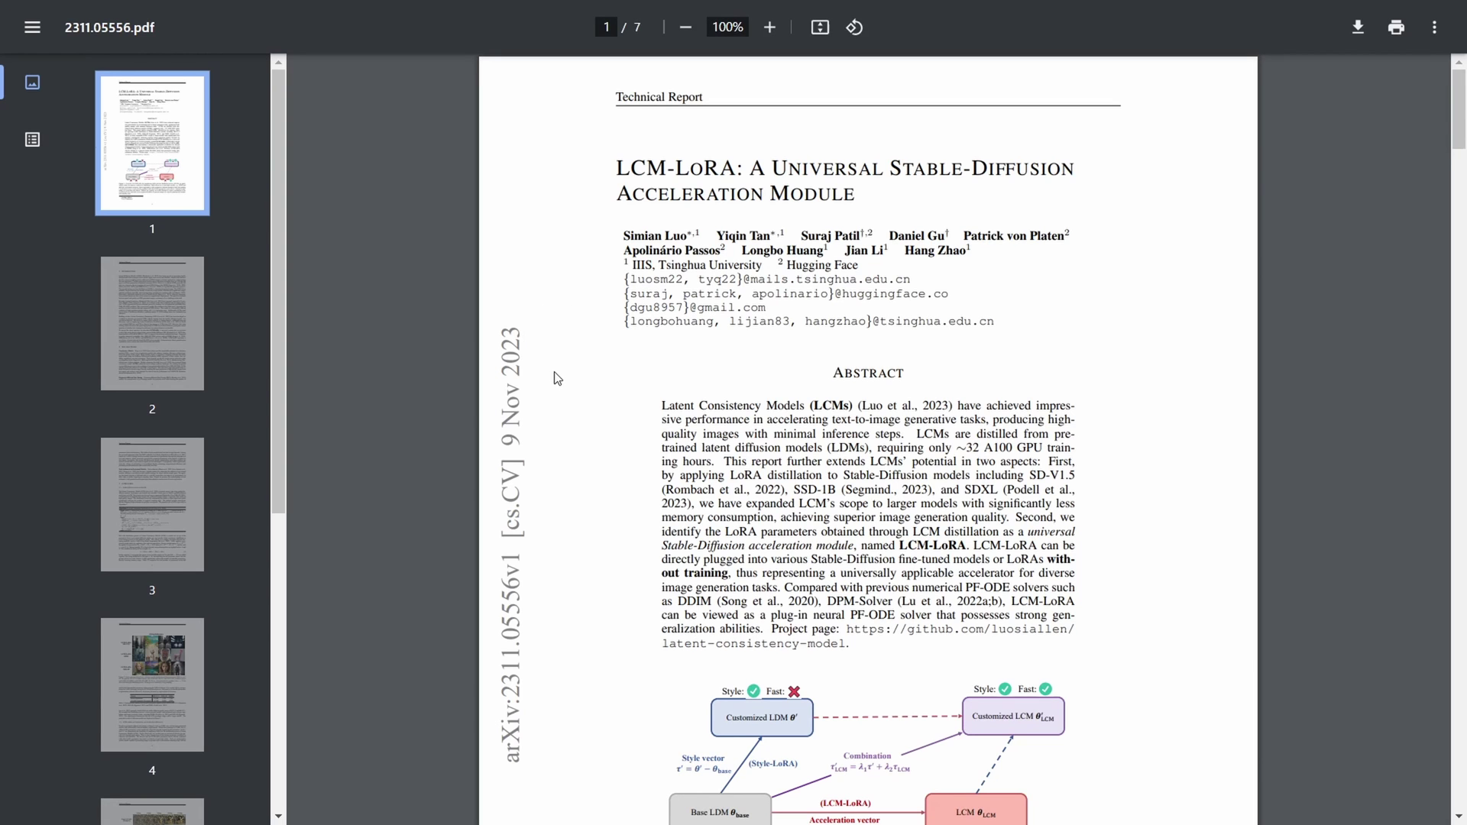
scroll(557, 378, down, 4)
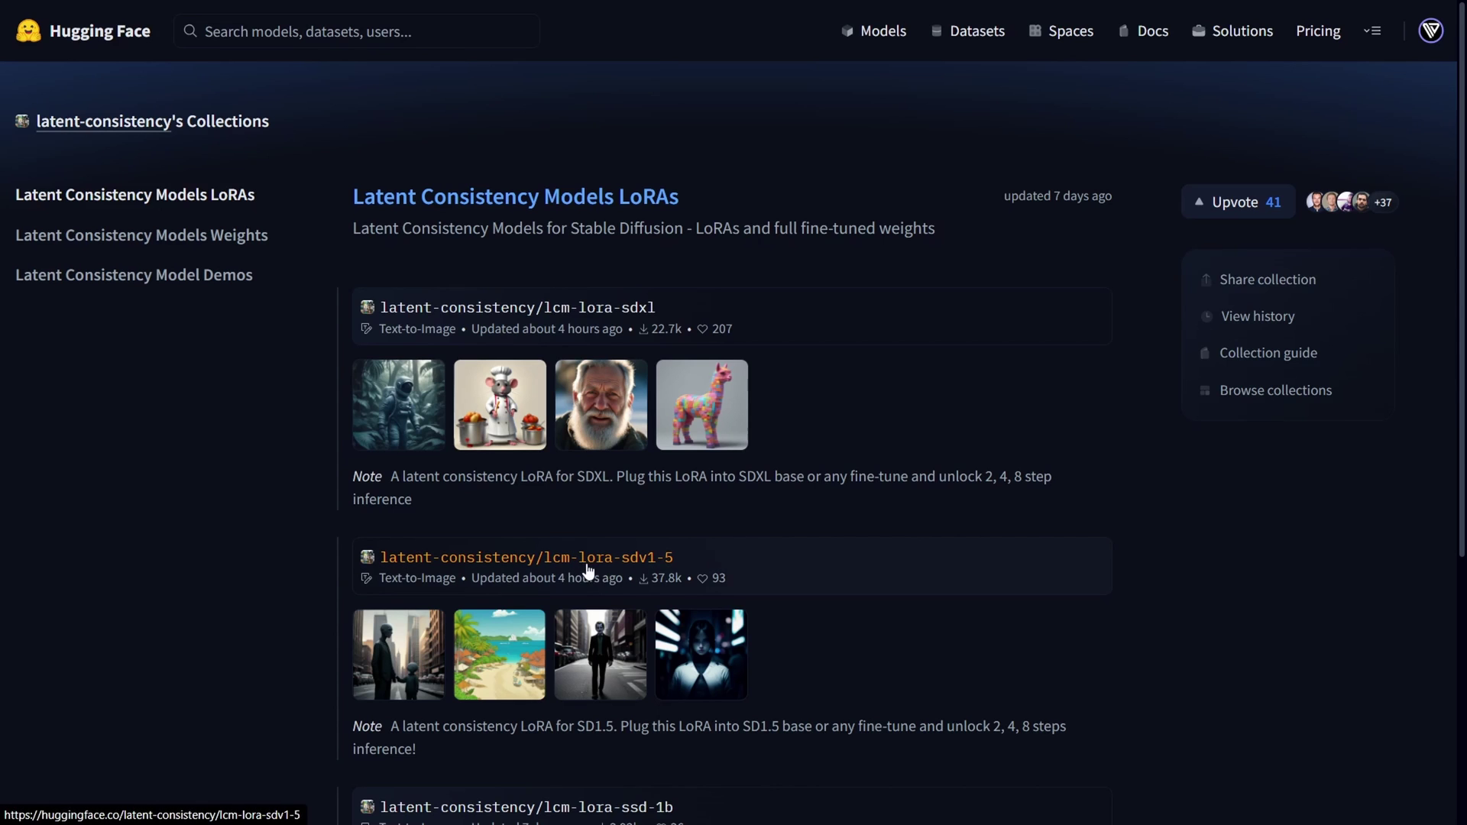
Open the lcm-lora-sdv1-5 model's file list to download pytorch_lora_weights.safetensors
click(606, 564)
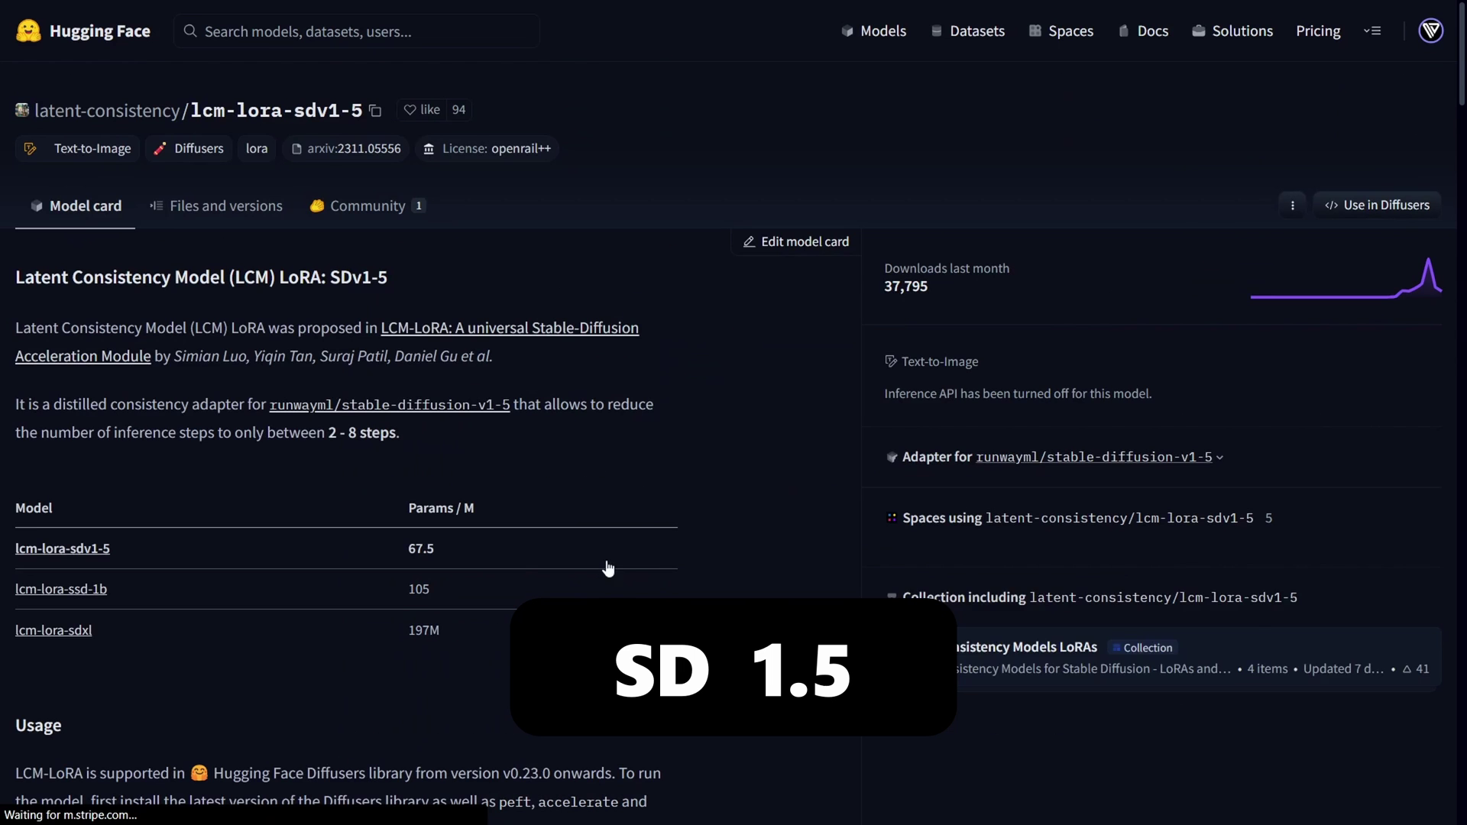
click(237, 214)
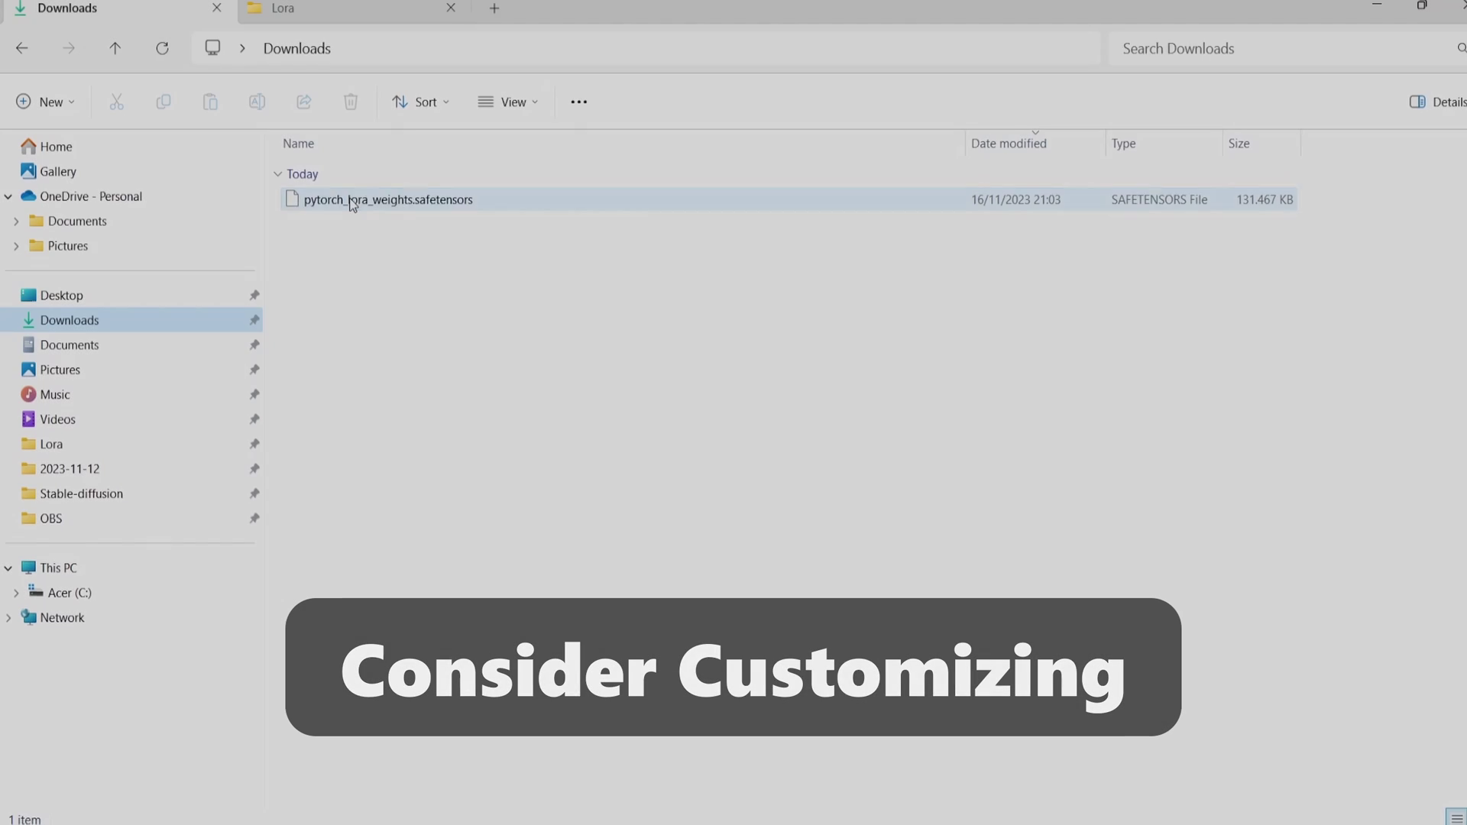
Rename the weights file to LCM_SD1.5.safetensors and move it into the Lora folder
click(354, 205)
click(357, 206)
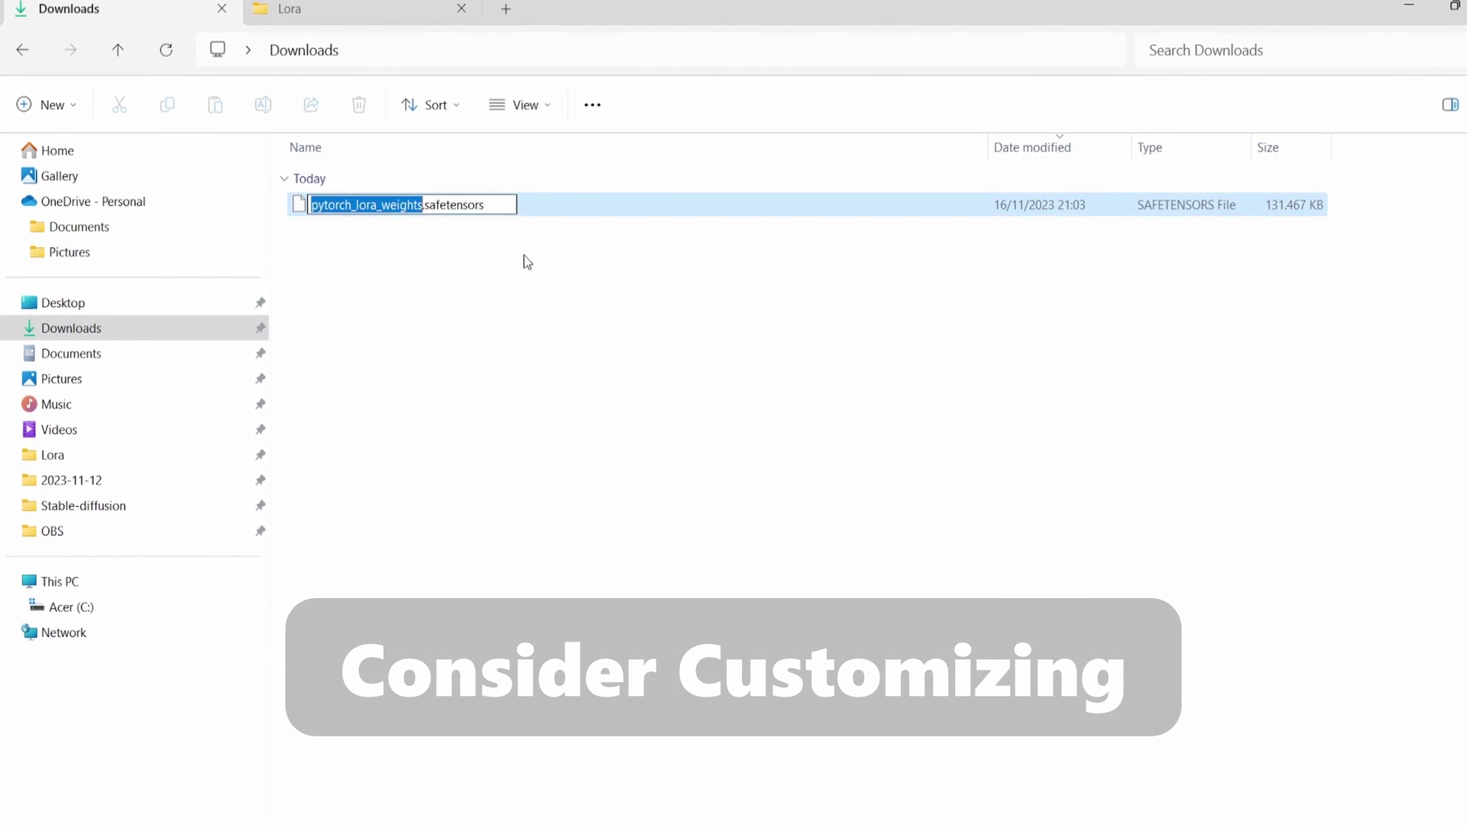
text(LCM_)
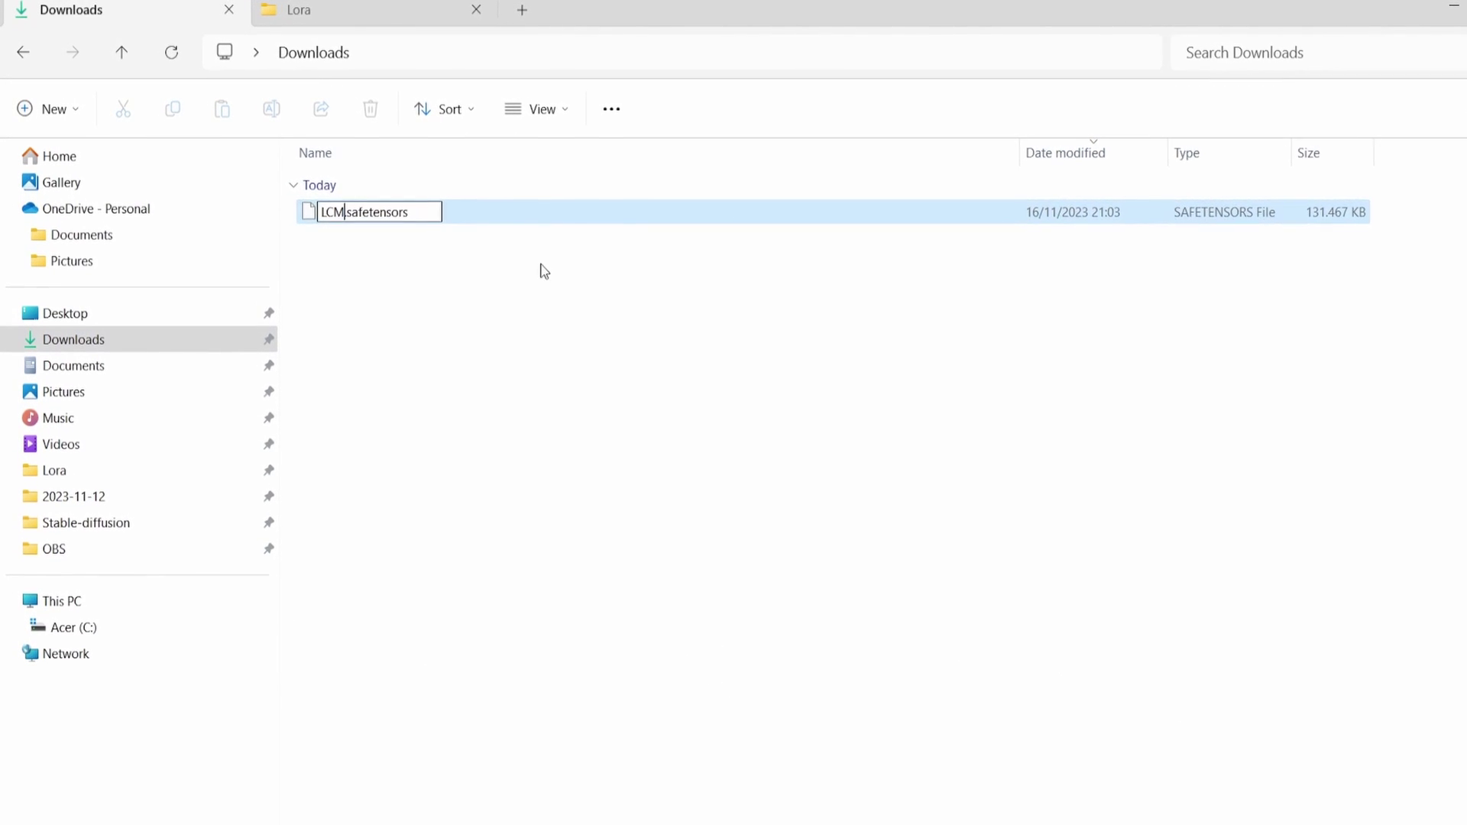
text(SD1)
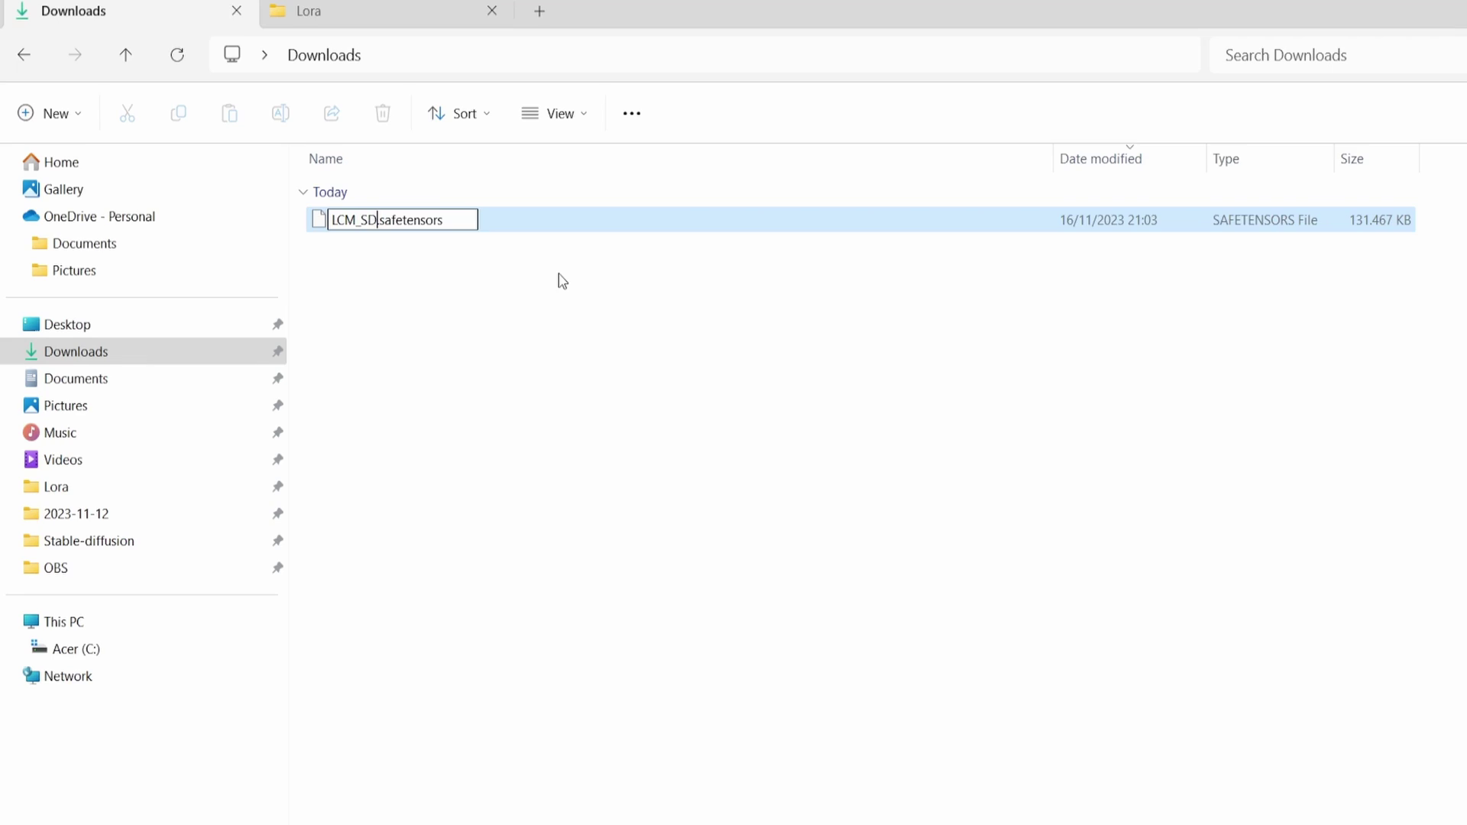
text(.5)
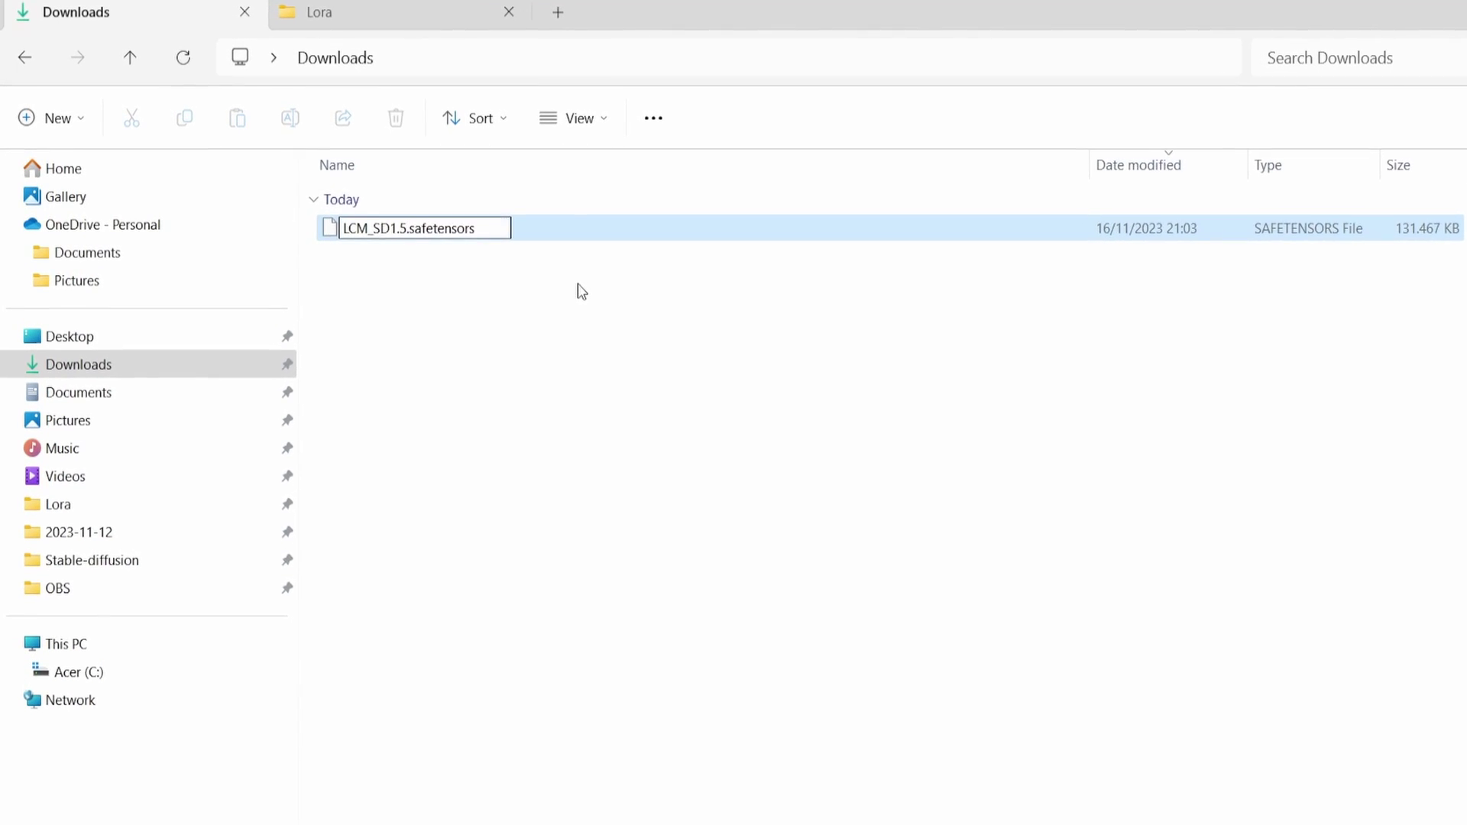
key(Return)
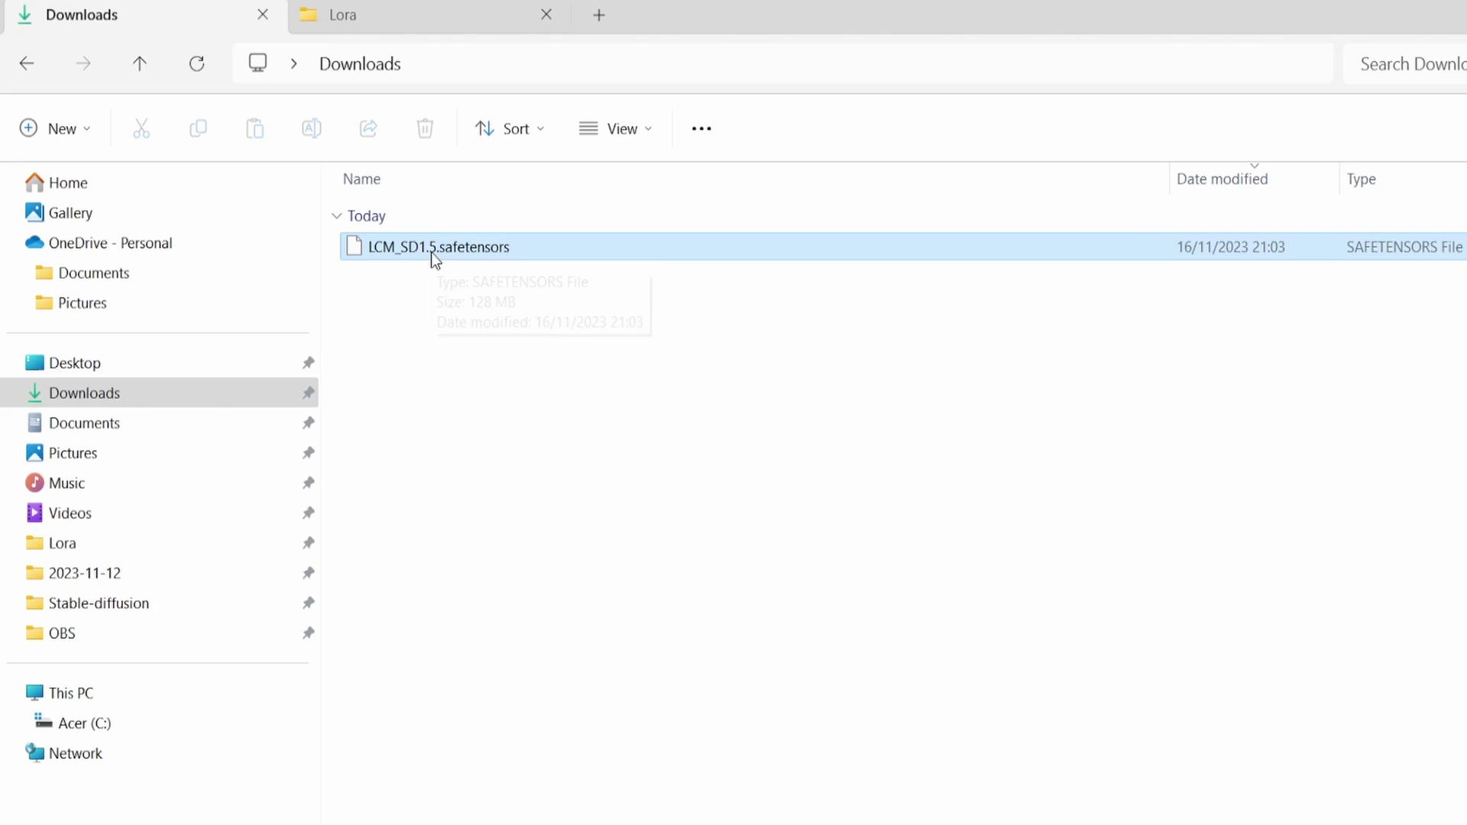
drag(426, 250, 627, 523)
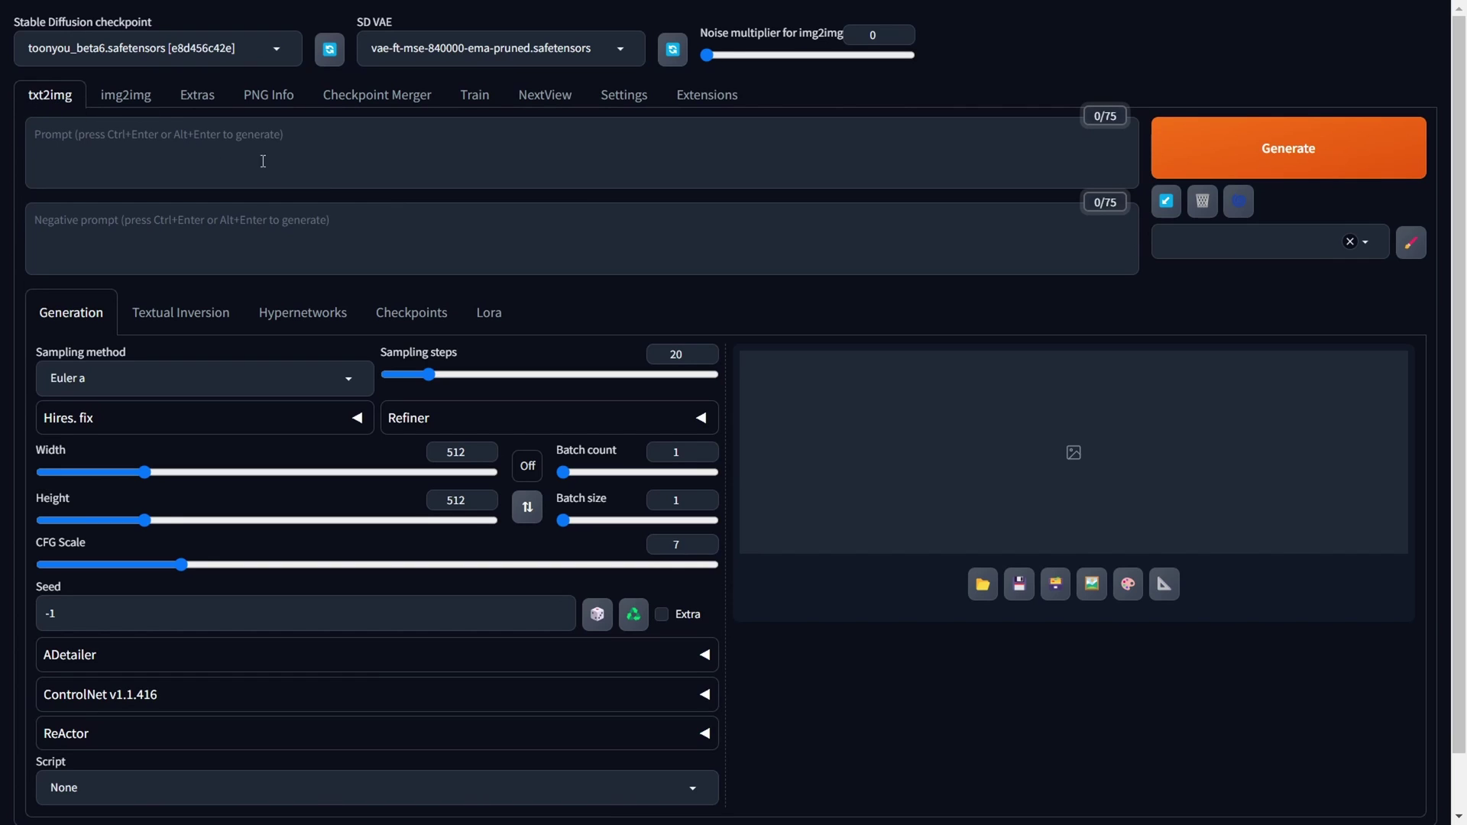
Insert the LCM_SD1.5 LoRA from the Lora tab into the prompt as <lora:LCM_SD1.5:1>
click(490, 314)
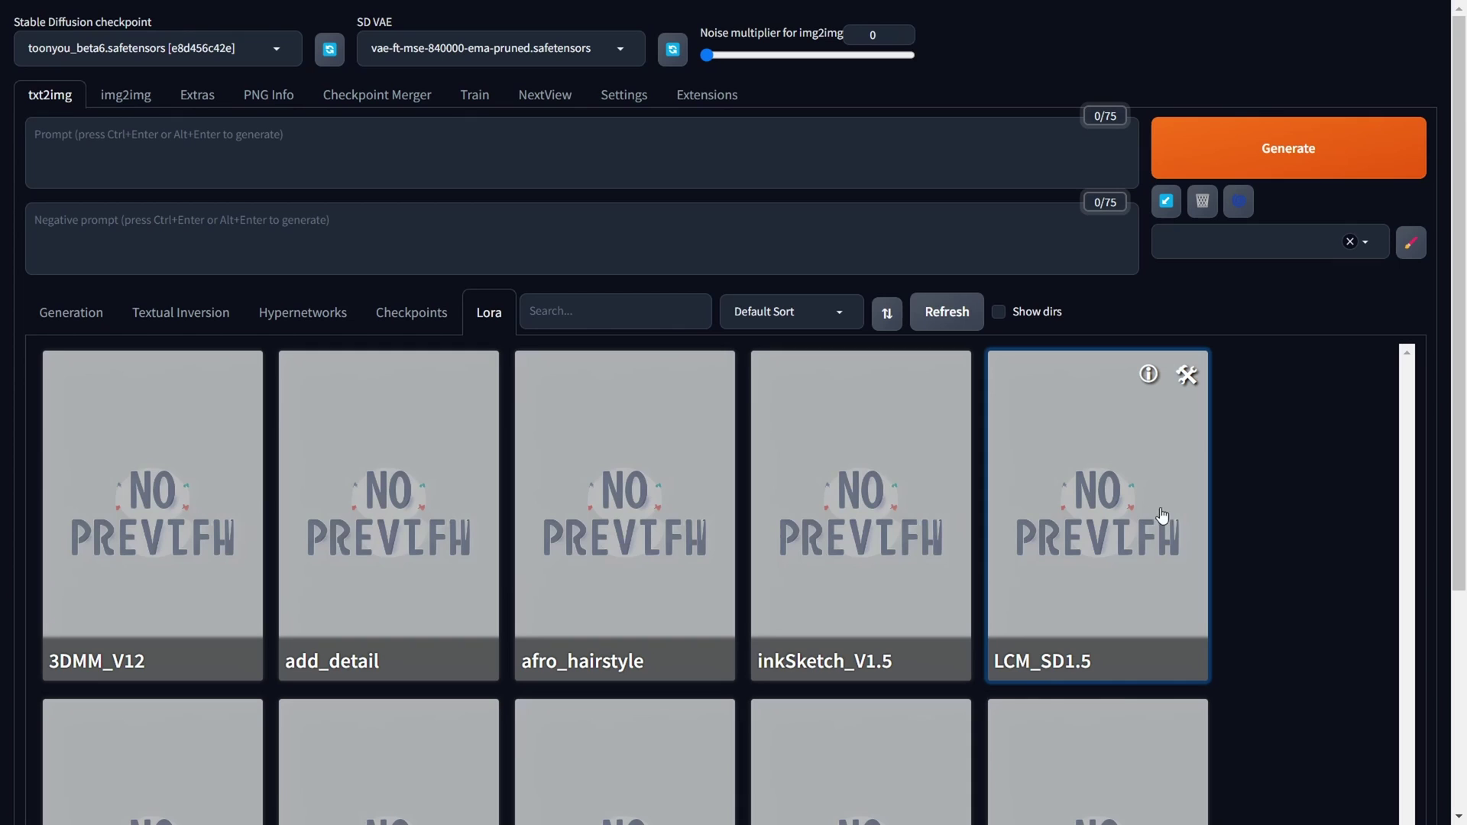
click(1148, 475)
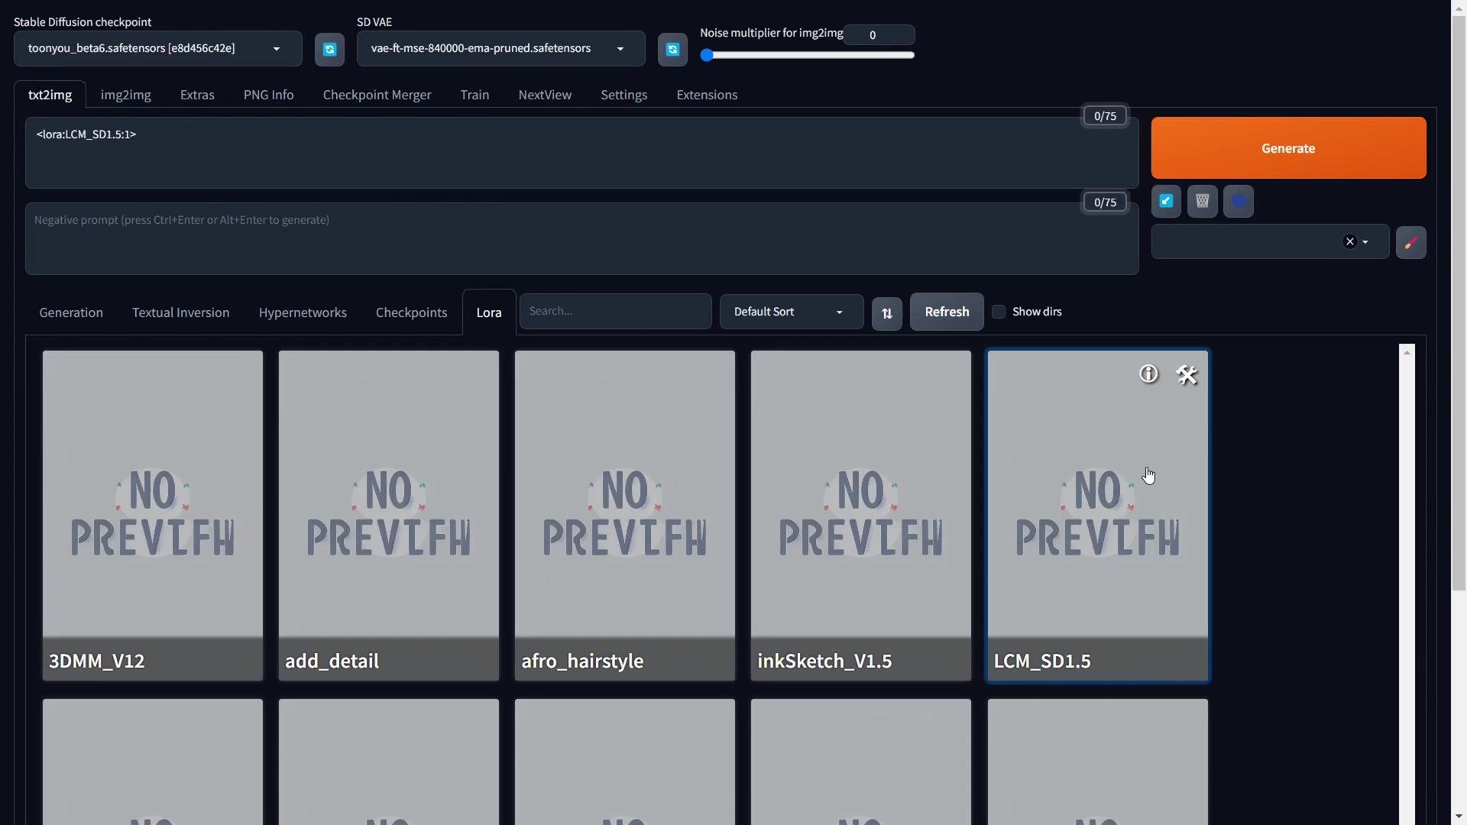
Return to the Generation settings and point out the LoRA tag's weight value 1 in the prompt
click(90, 316)
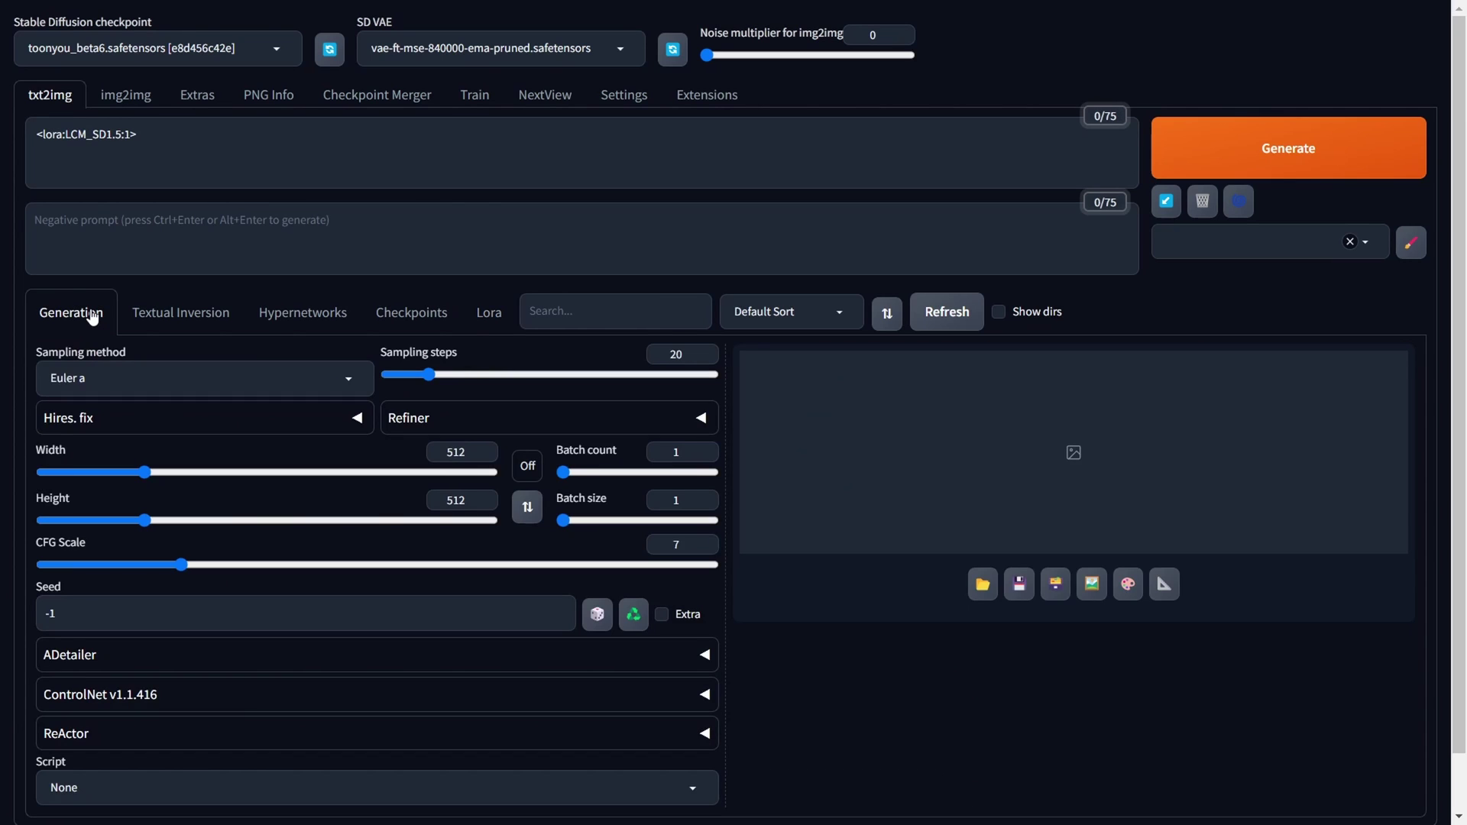
triple_click(138, 135)
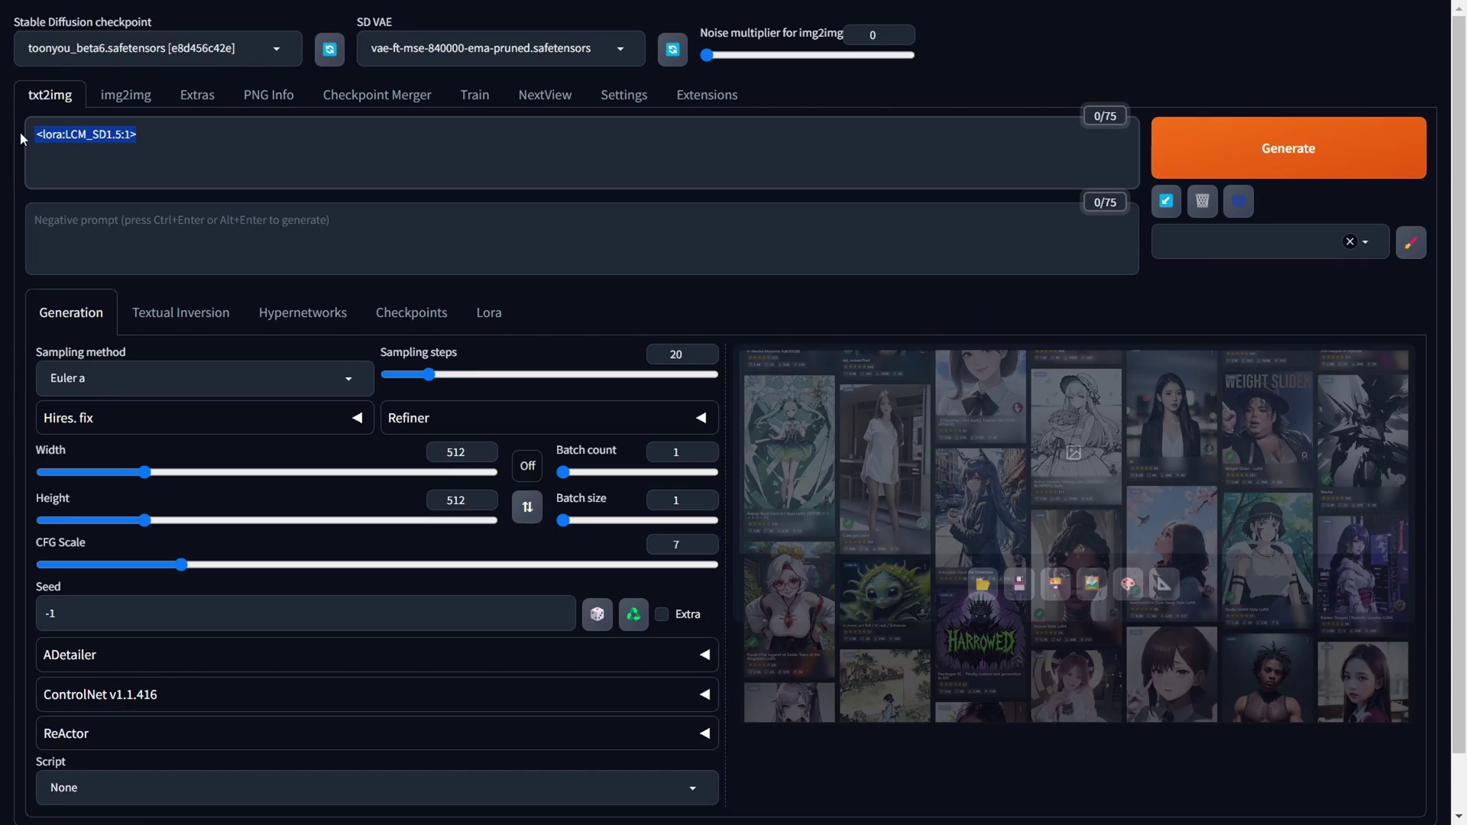
click(133, 134)
double_click(127, 134)
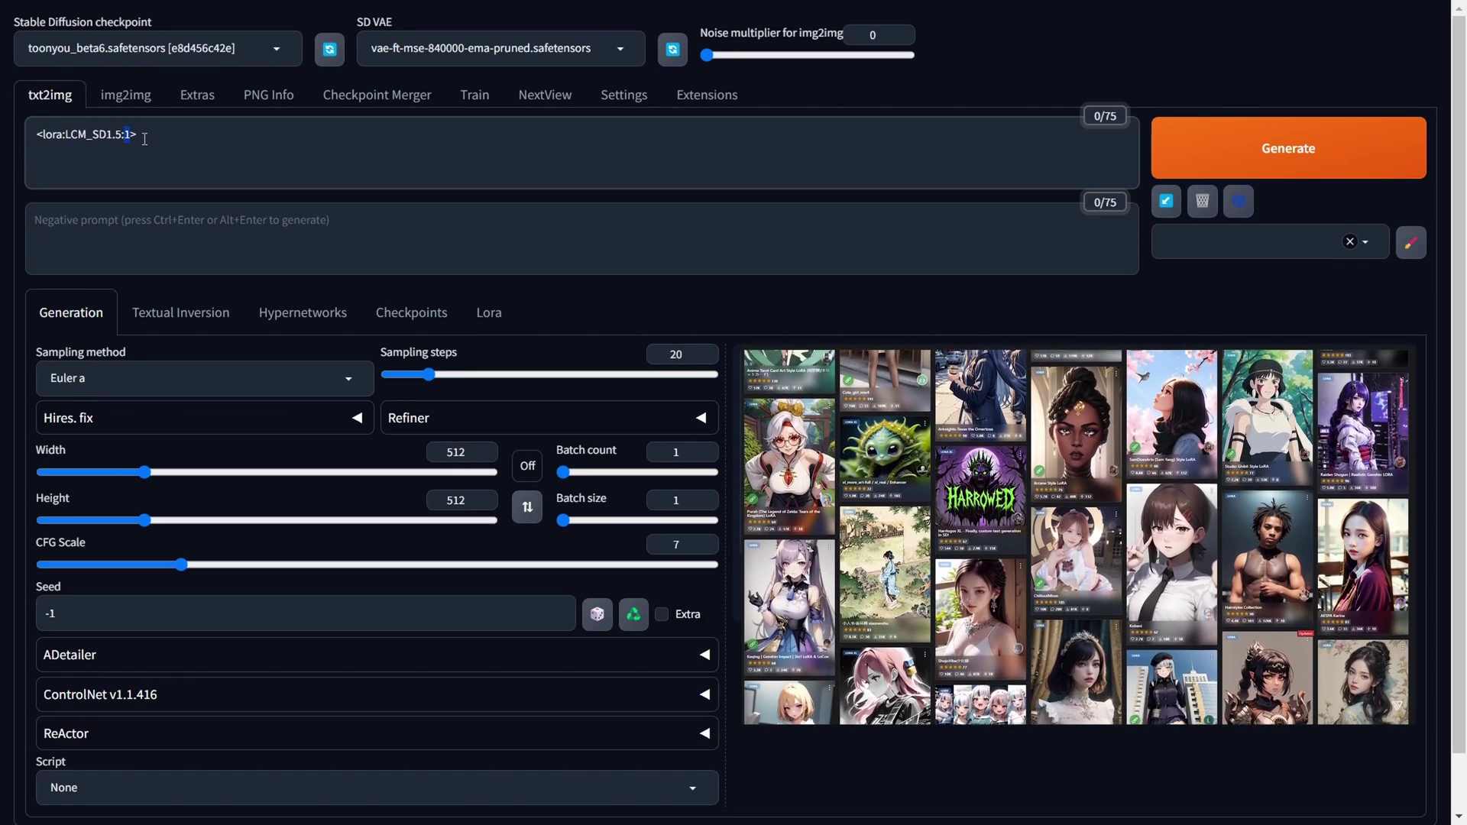
click(145, 136)
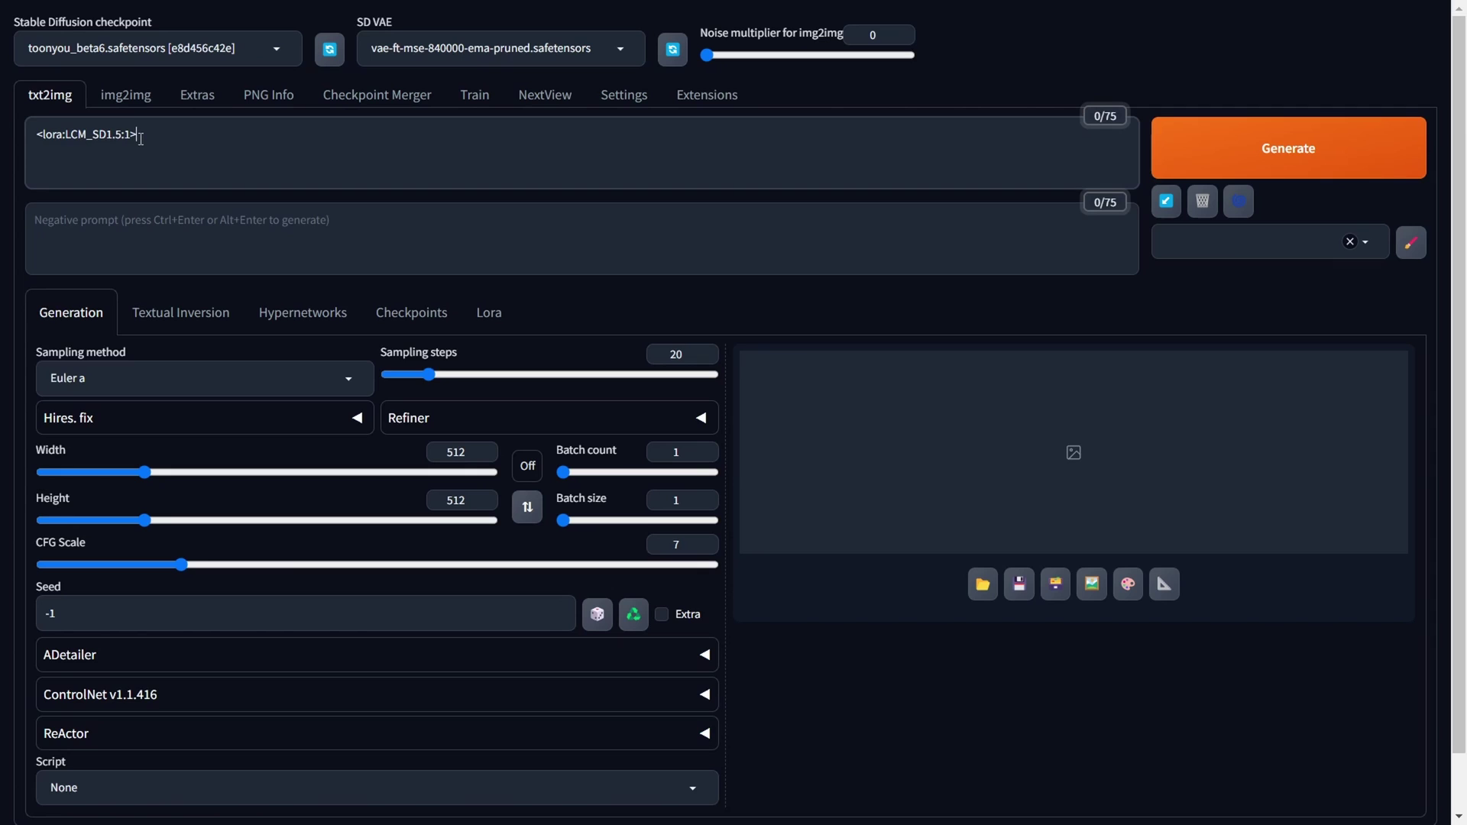
Experiment with the Sampling steps slider, raising it to 35 and then bringing it back down
click(439, 374)
drag(380, 352, 465, 356)
click(463, 349)
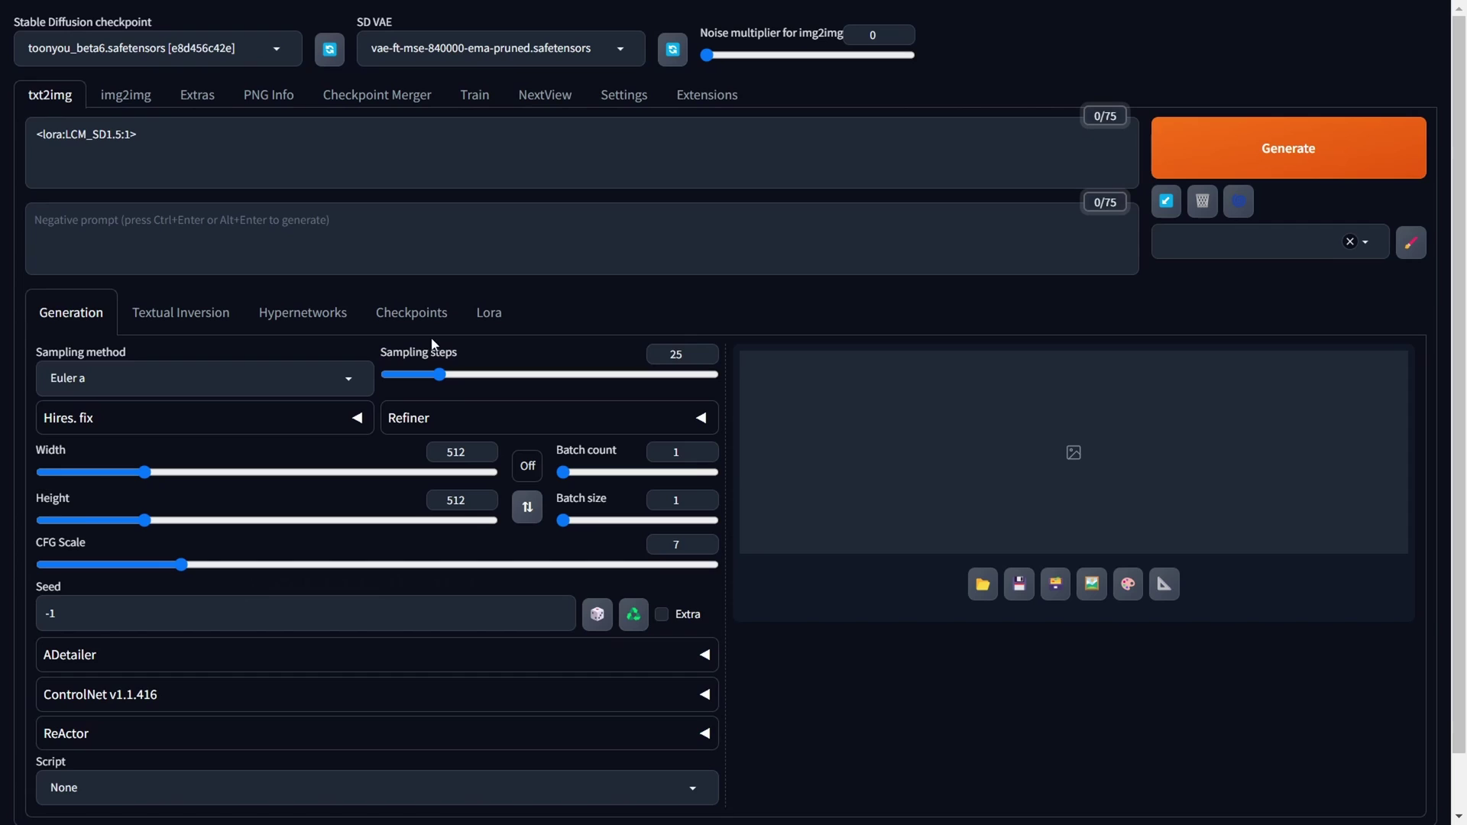
drag(447, 382, 463, 382)
drag(493, 375, 408, 383)
drag(498, 386, 398, 381)
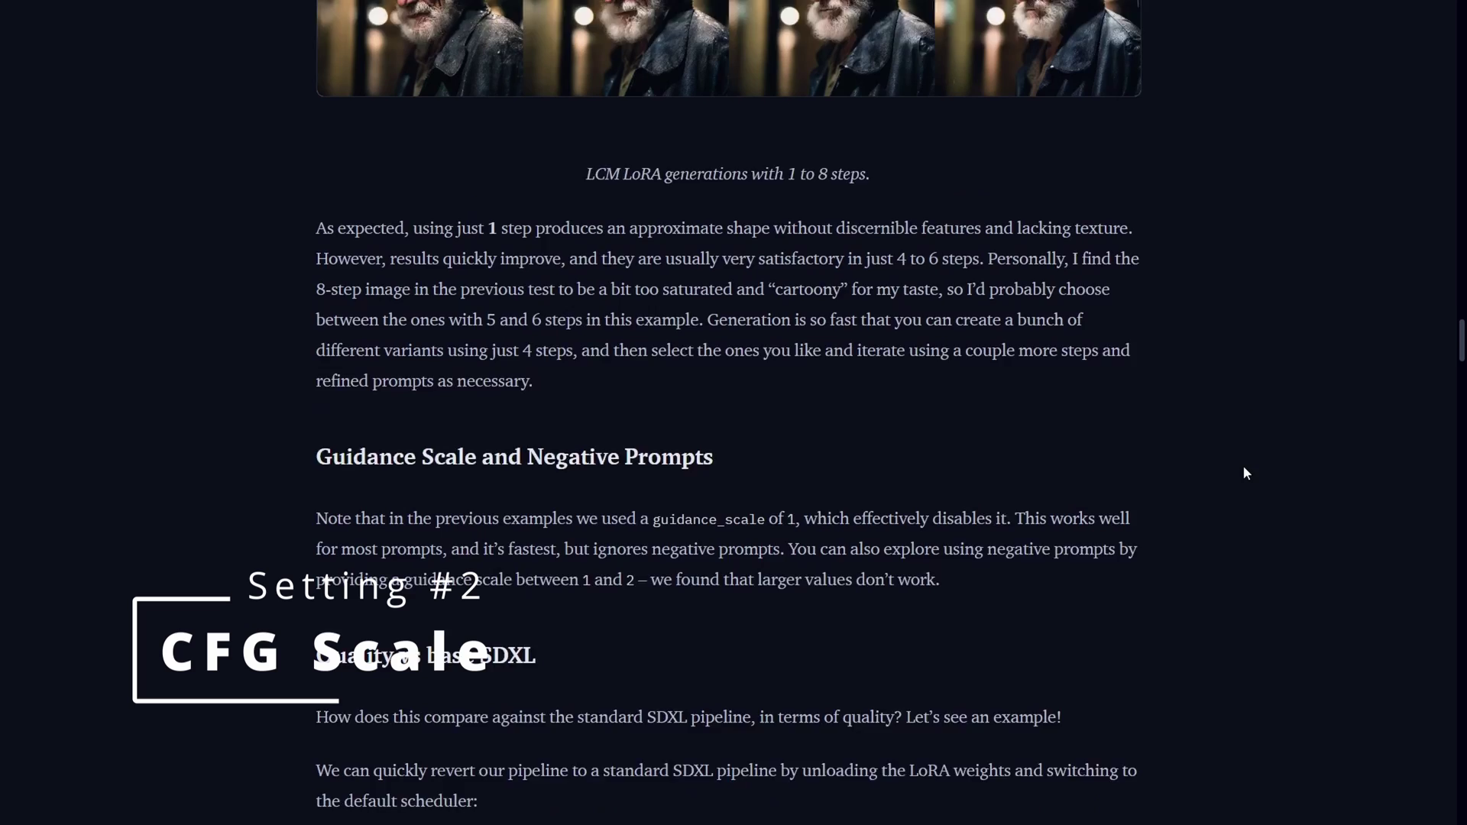
drag(320, 398, 722, 405)
click(729, 407)
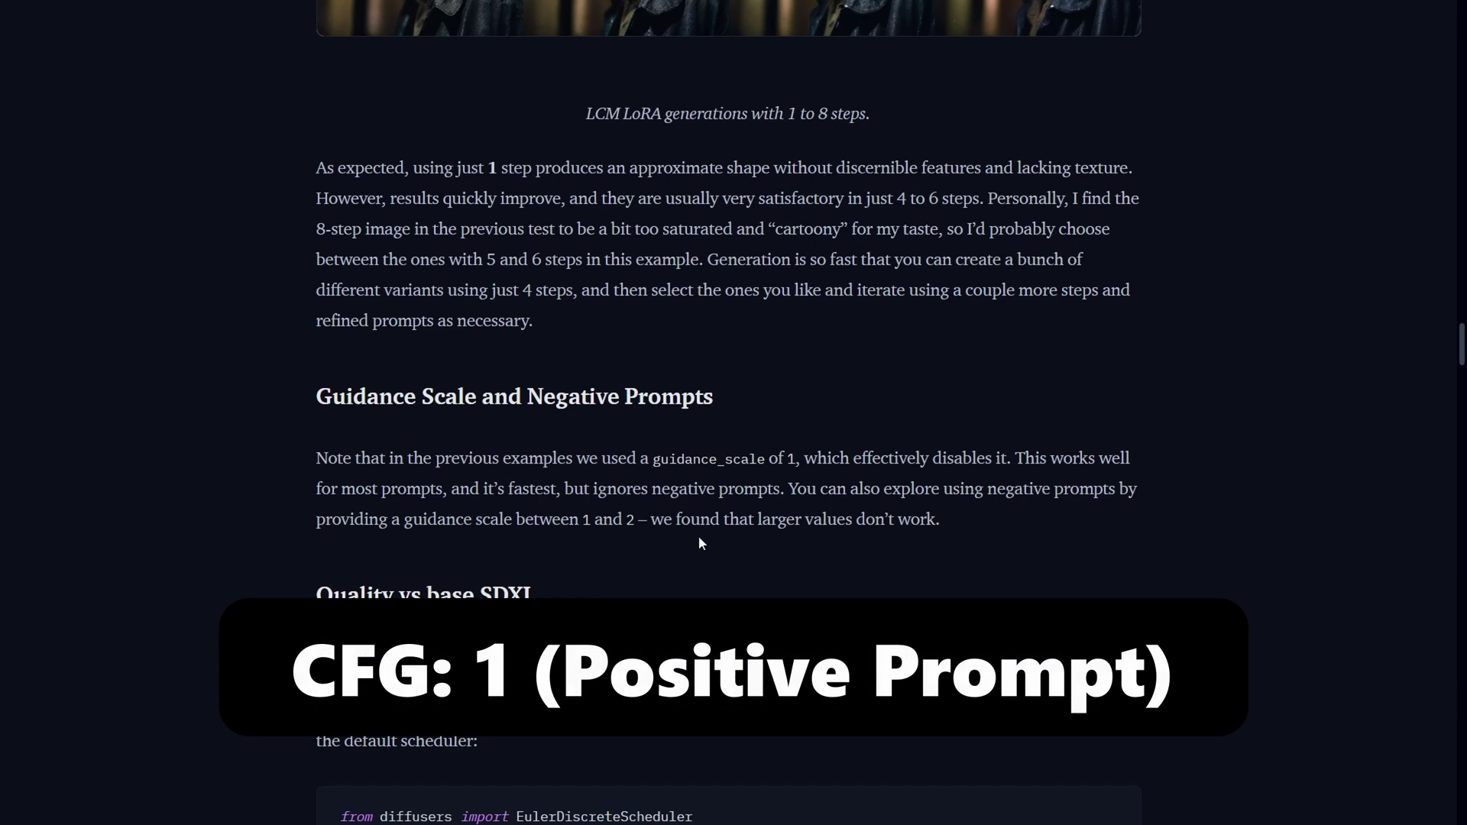
drag(786, 463, 795, 472)
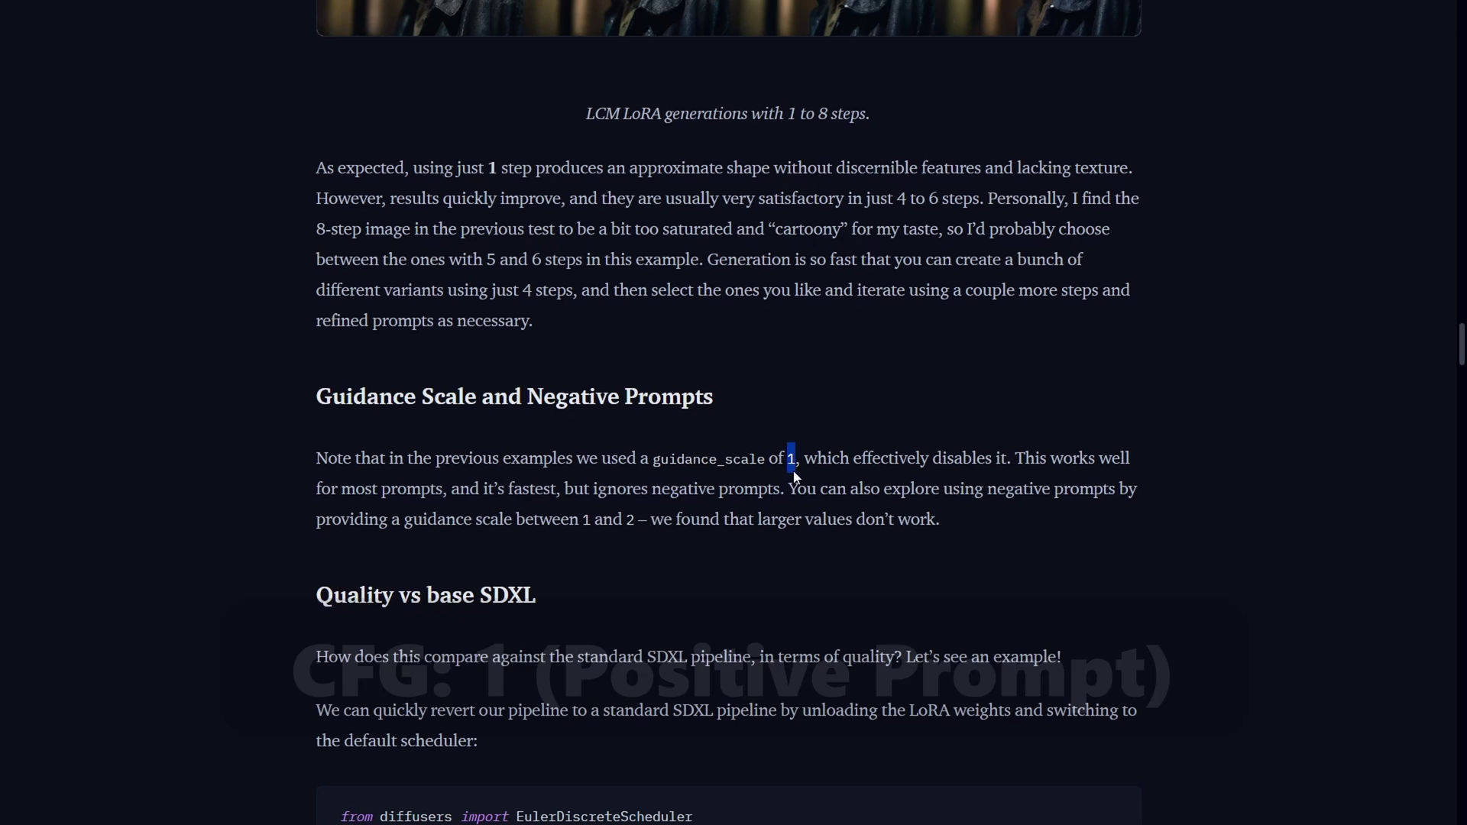
click(818, 470)
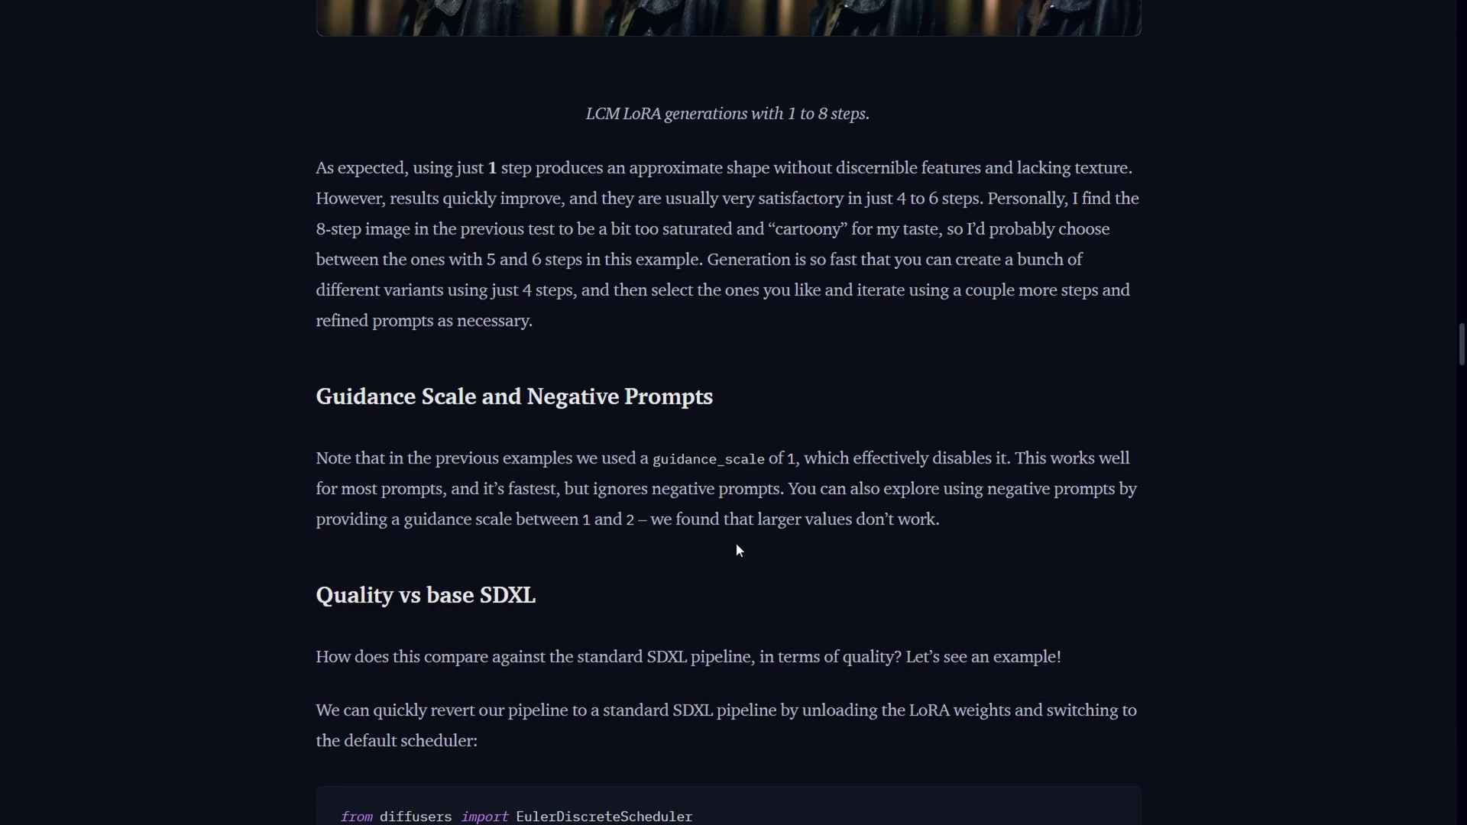
drag(651, 520, 942, 525)
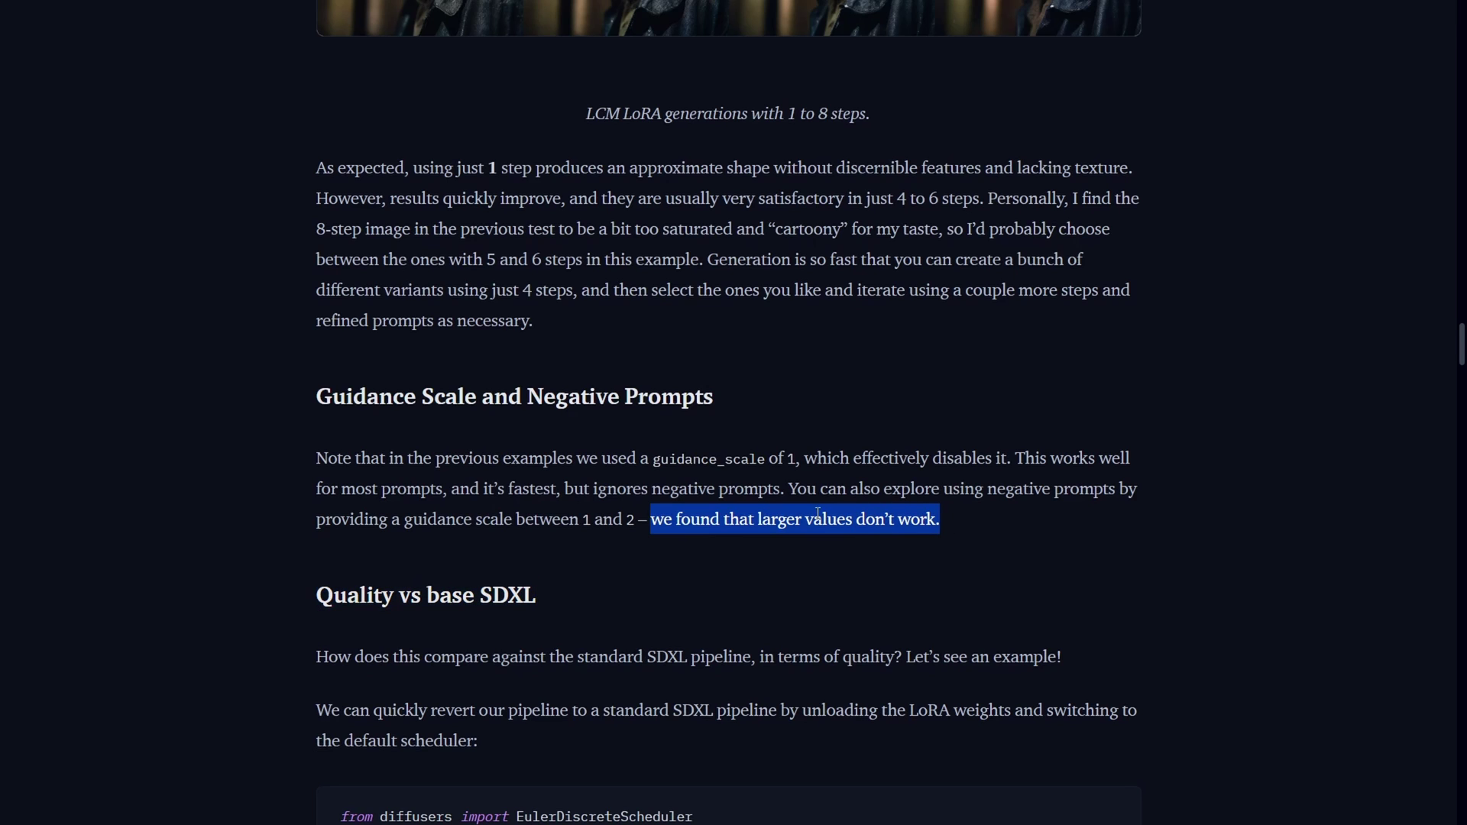
click(956, 526)
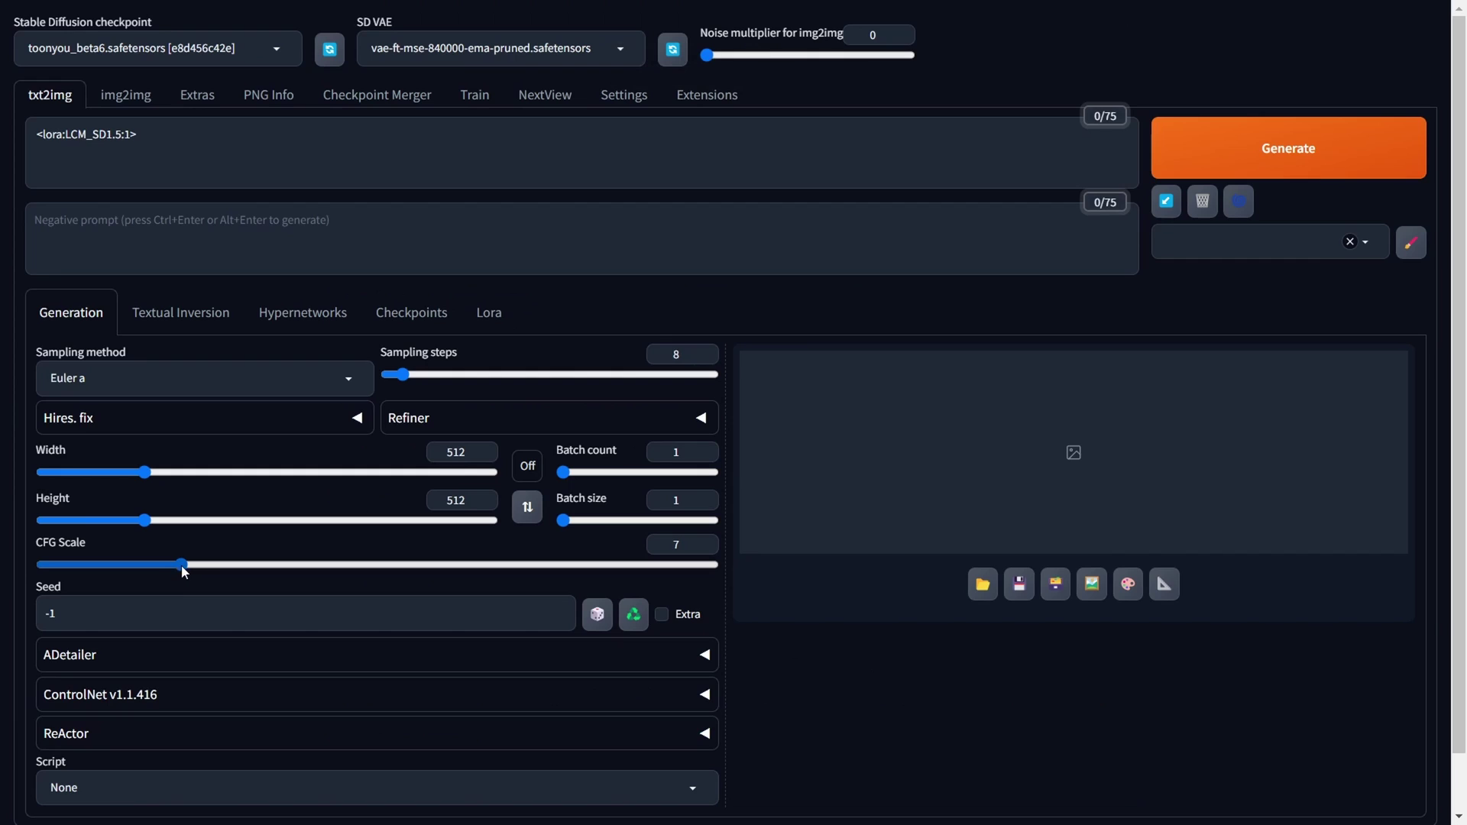
drag(184, 564, 42, 566)
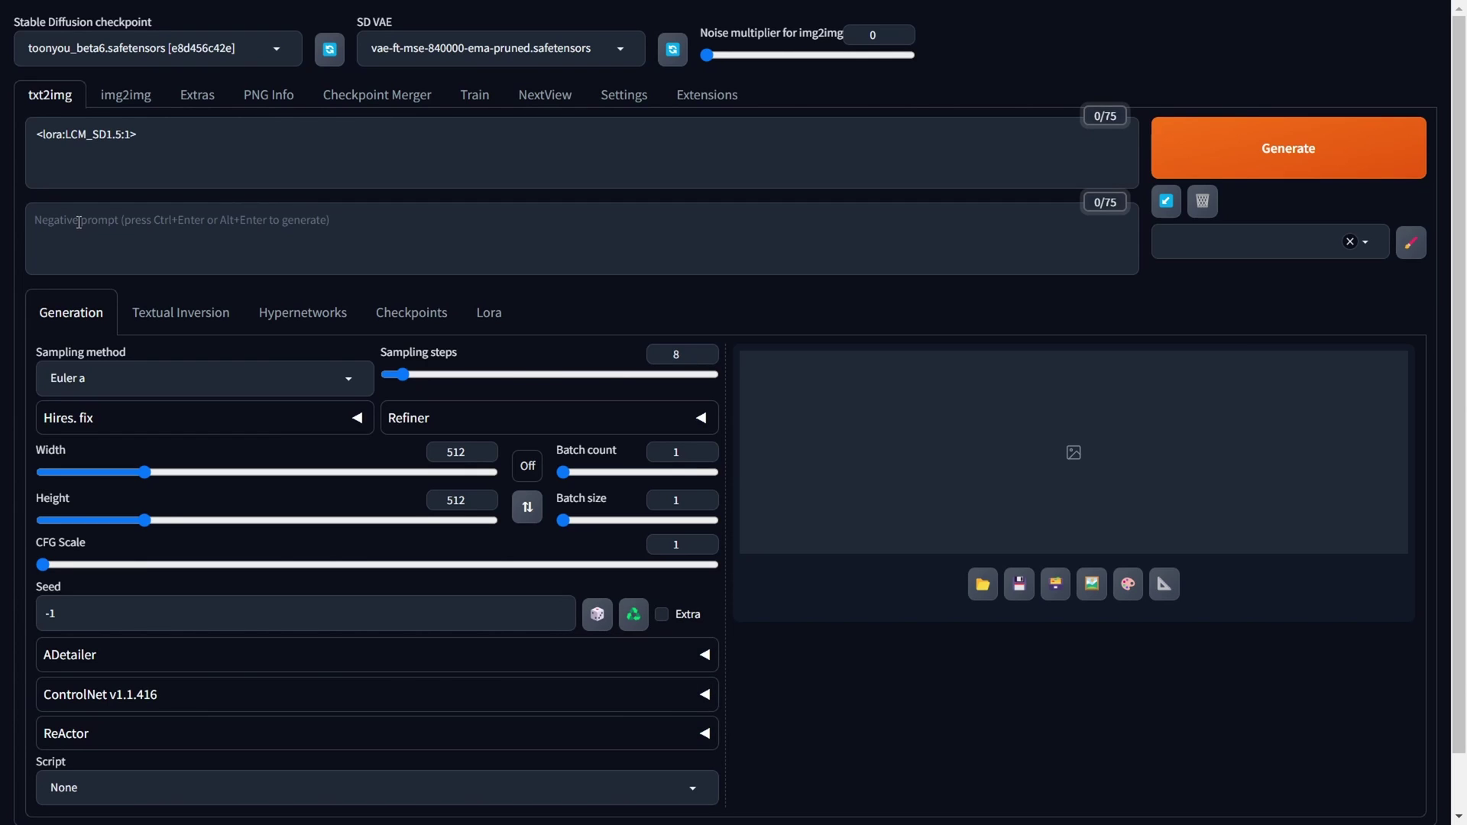
Type 'portrait of woman in space, stars' before the LoRA tag and weight stars to 1.5
click(36, 141)
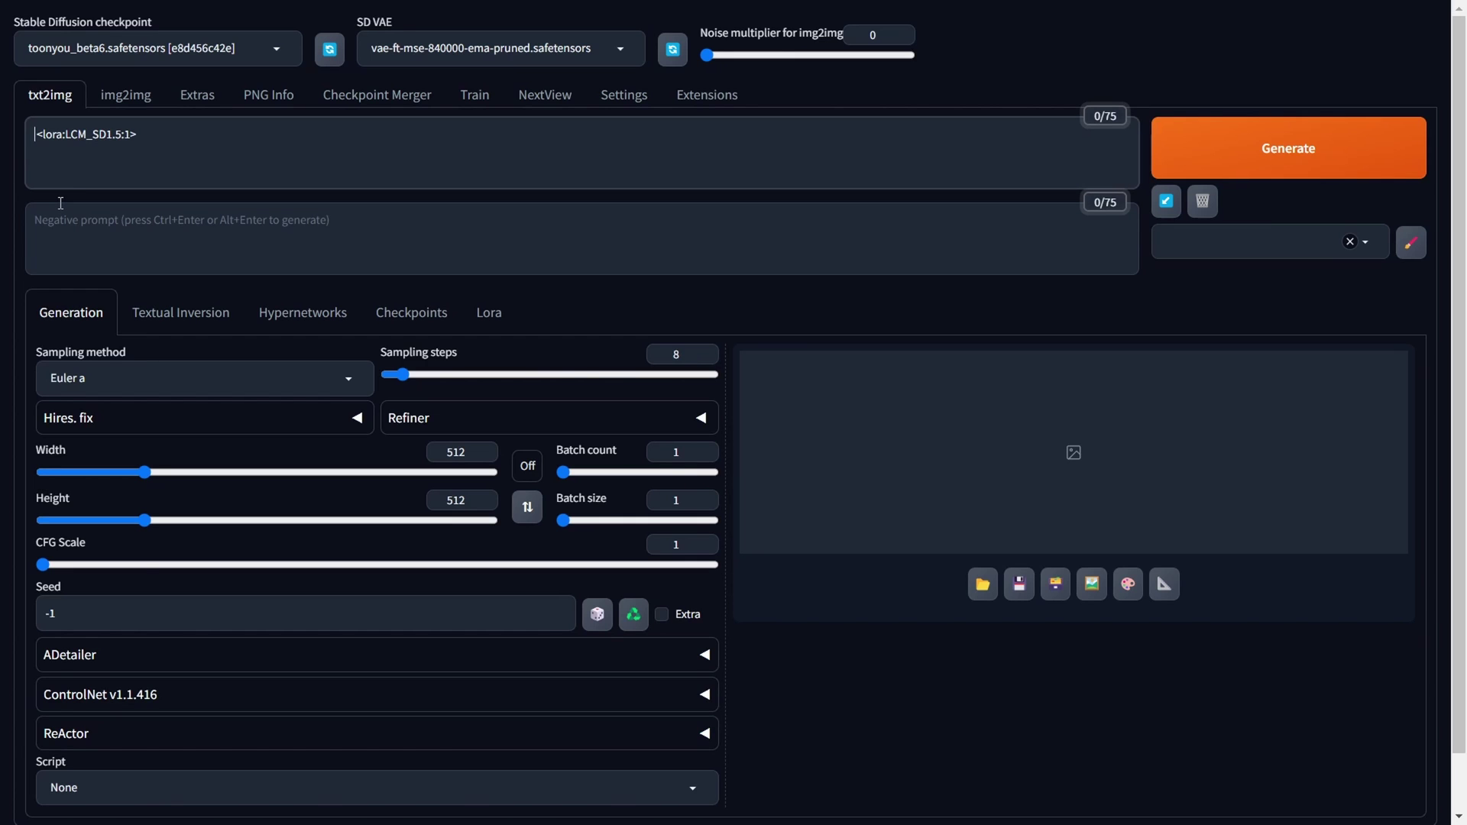
text(port)
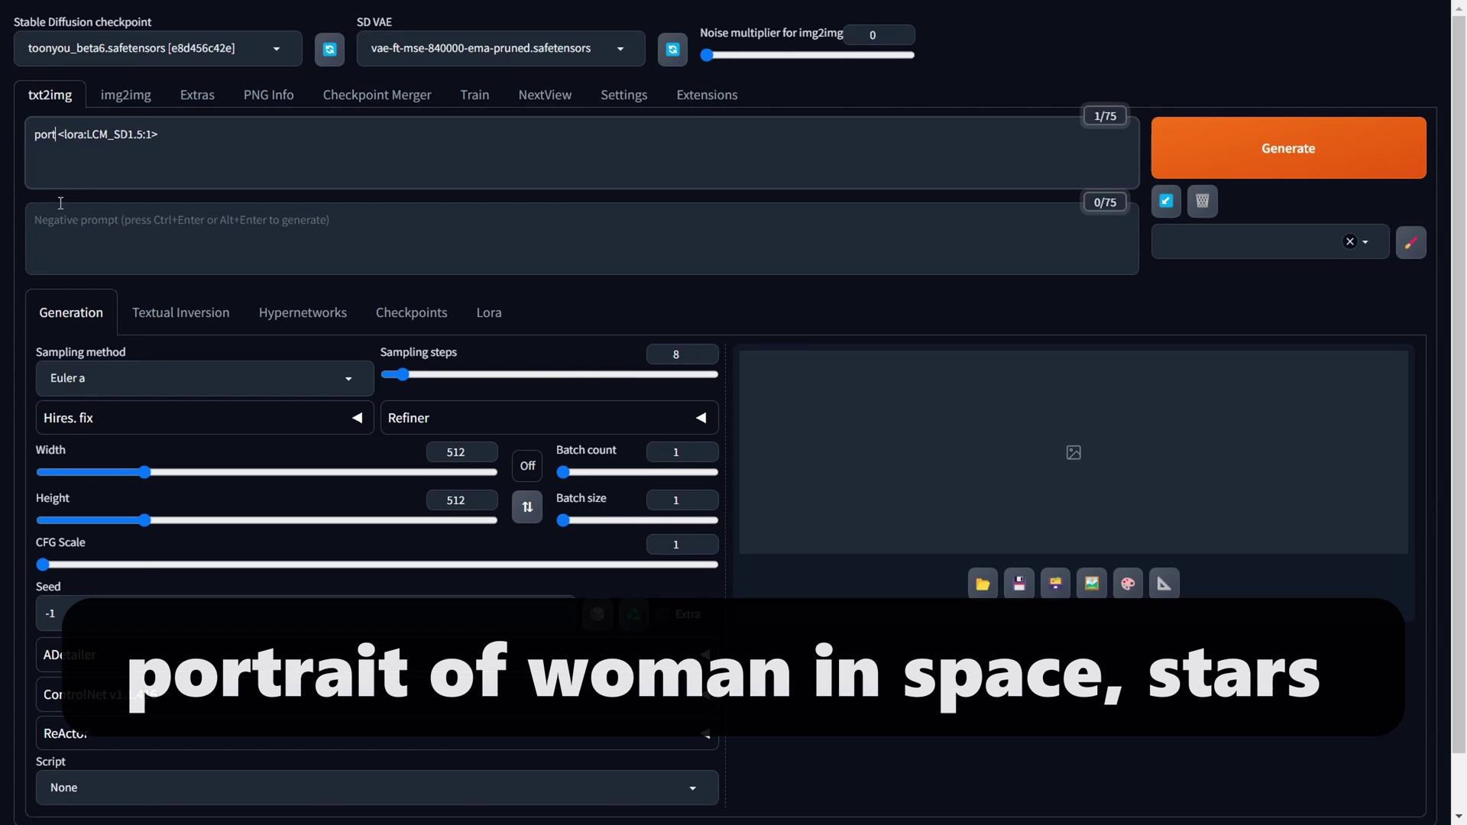
text(rait o)
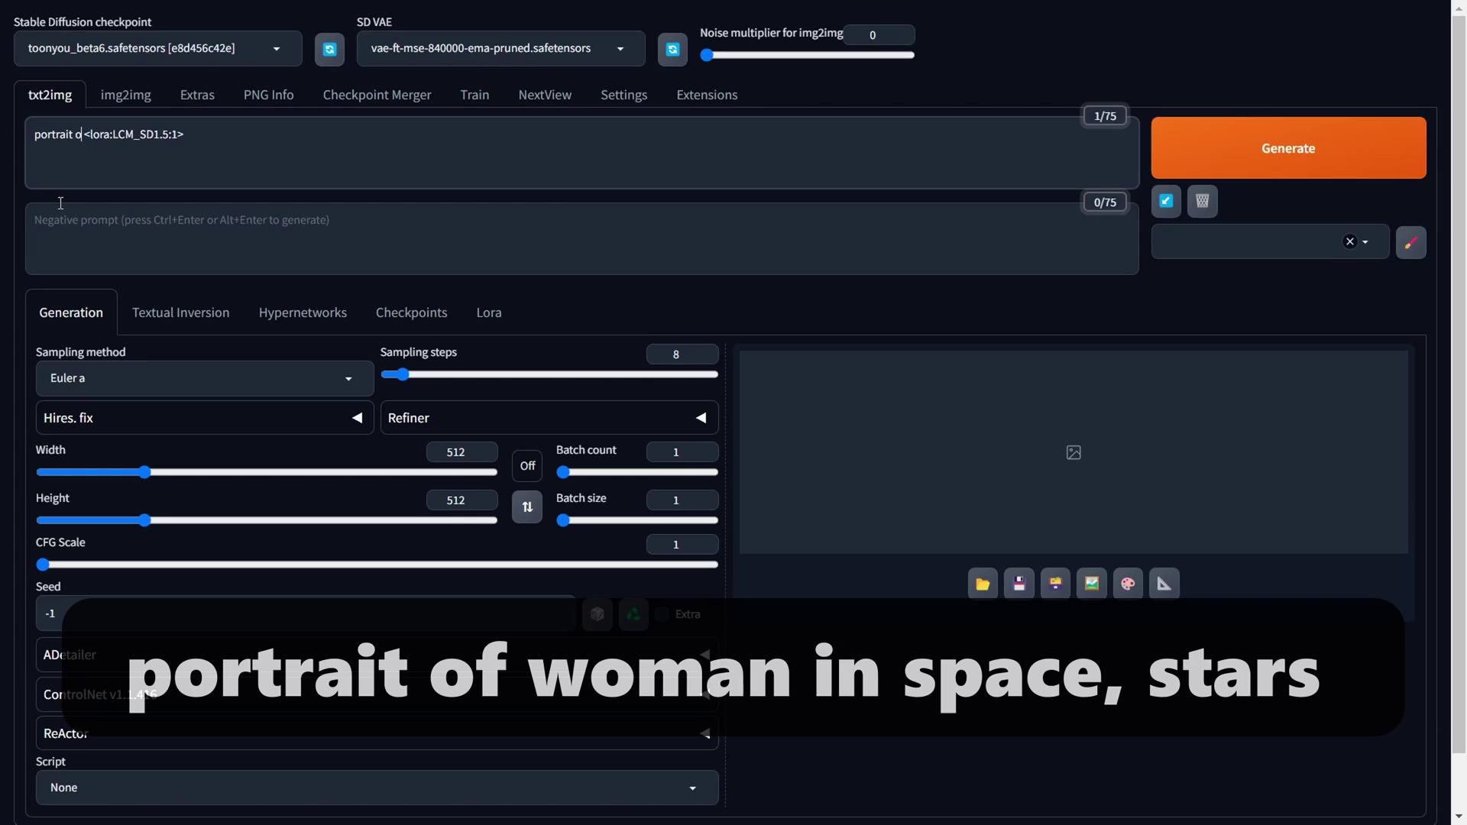
text(f woman in spac)
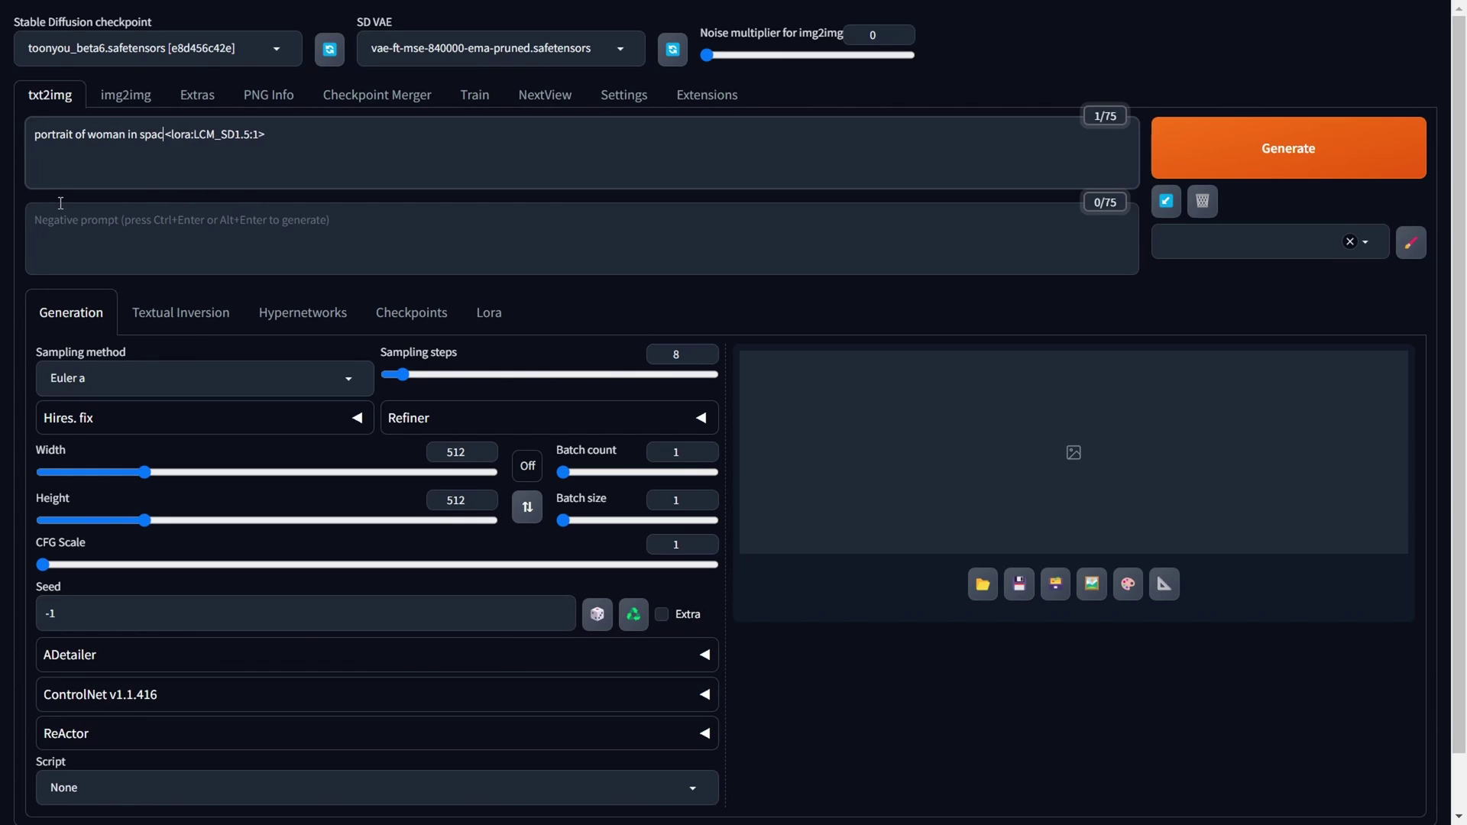
text(e, stars)
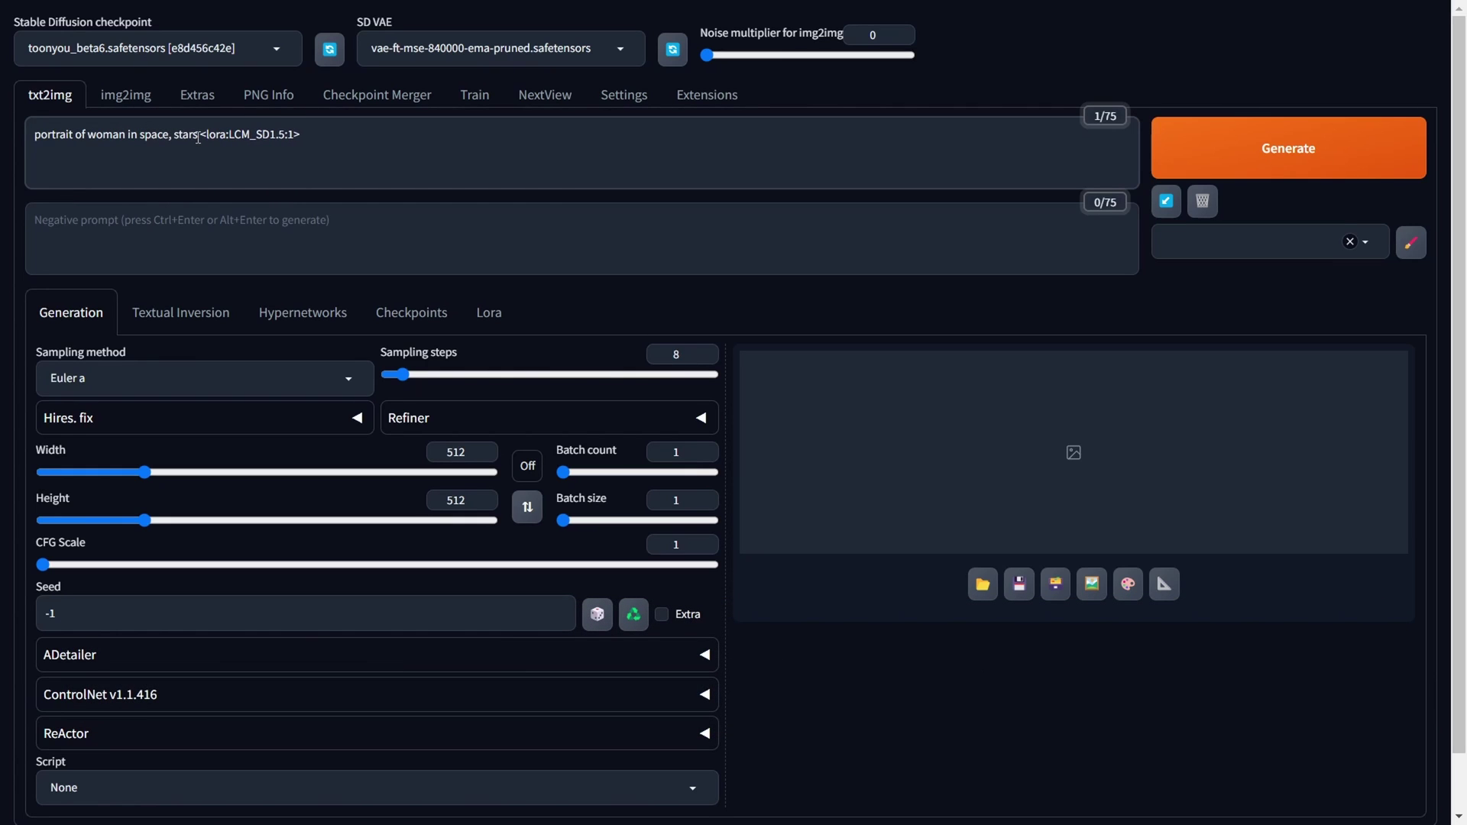
key(alt+Up)
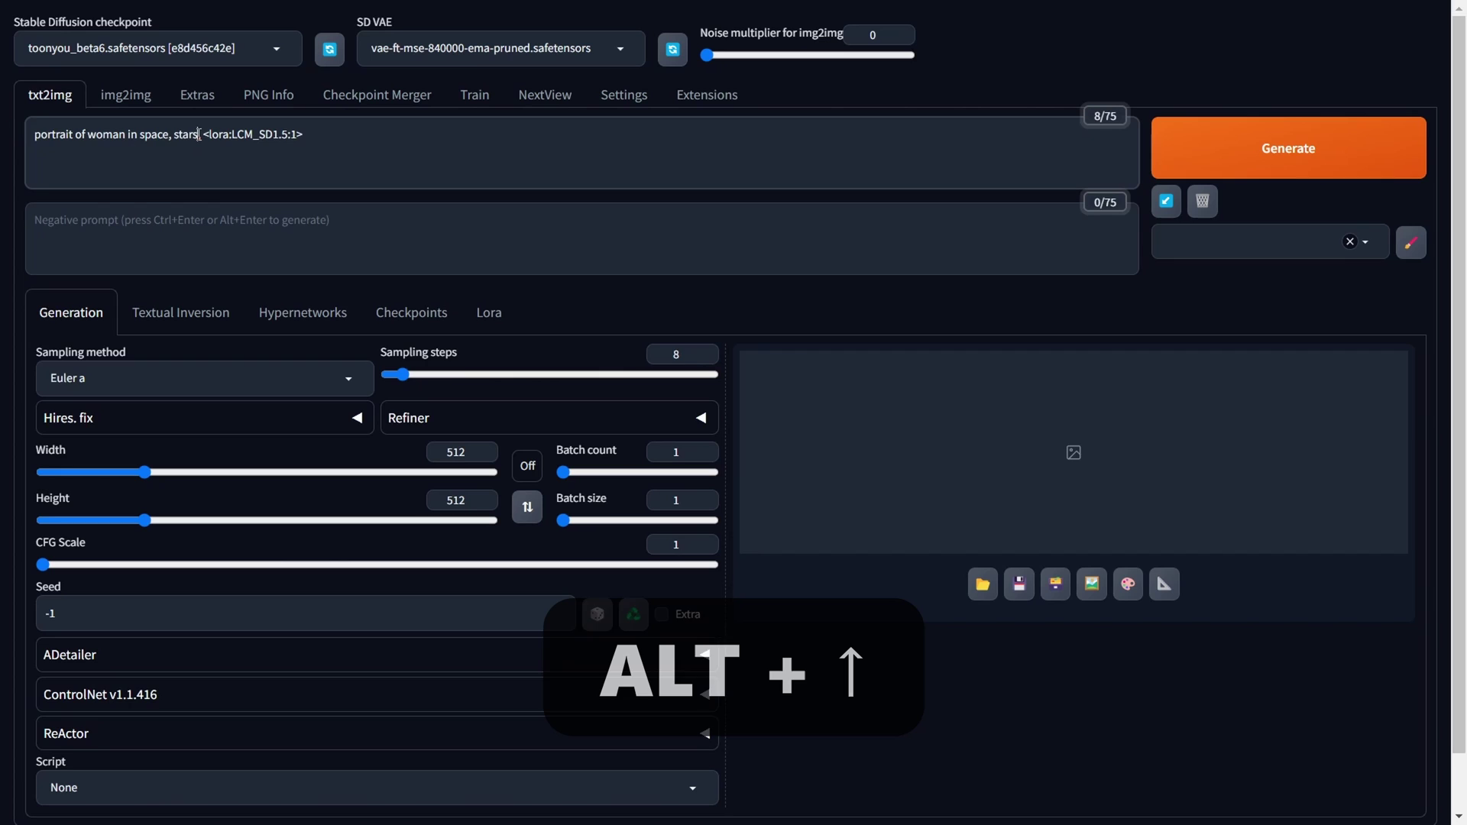
double_click(177, 136)
key(alt+Up)
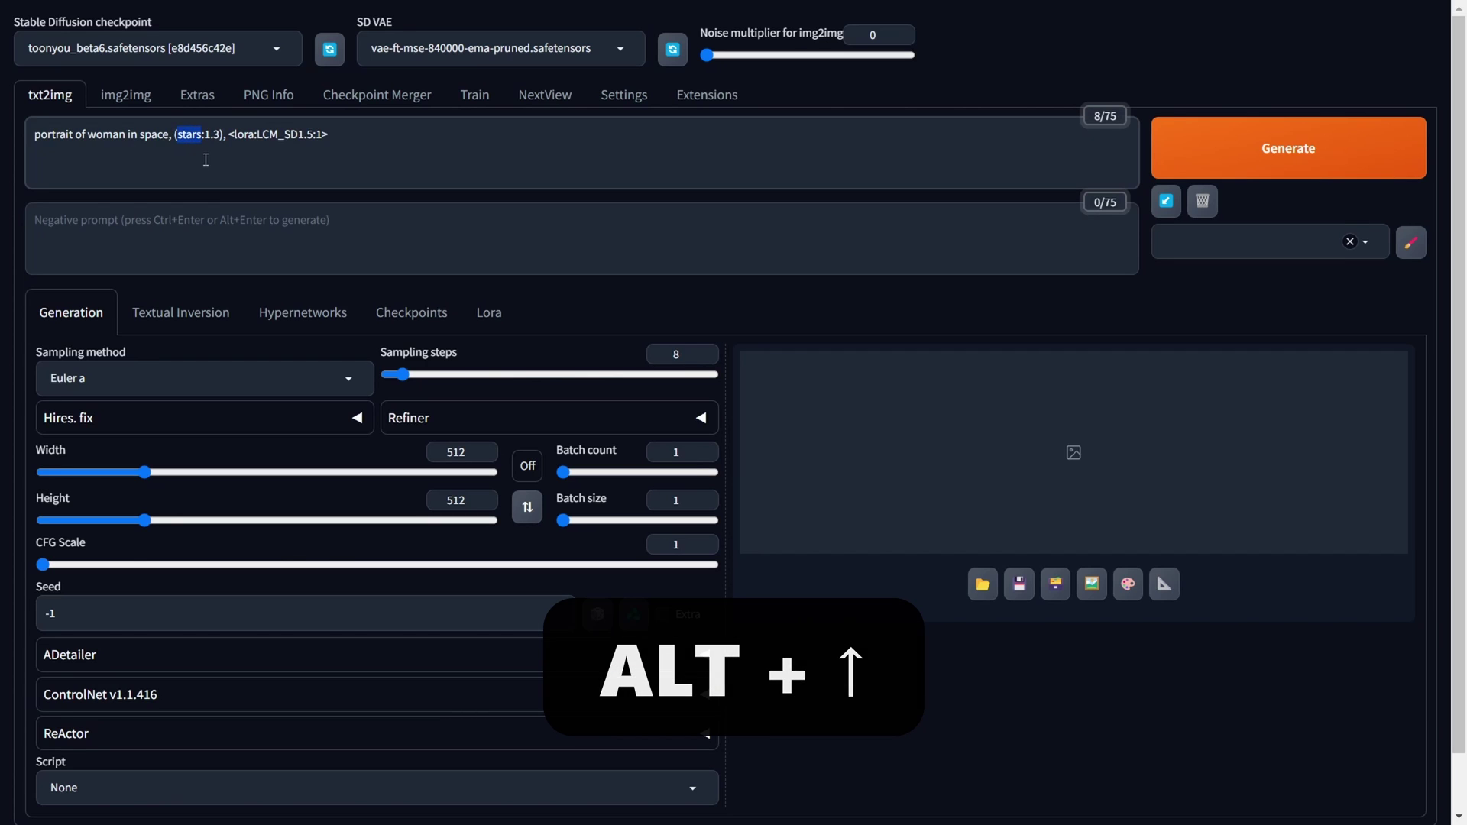
click(240, 171)
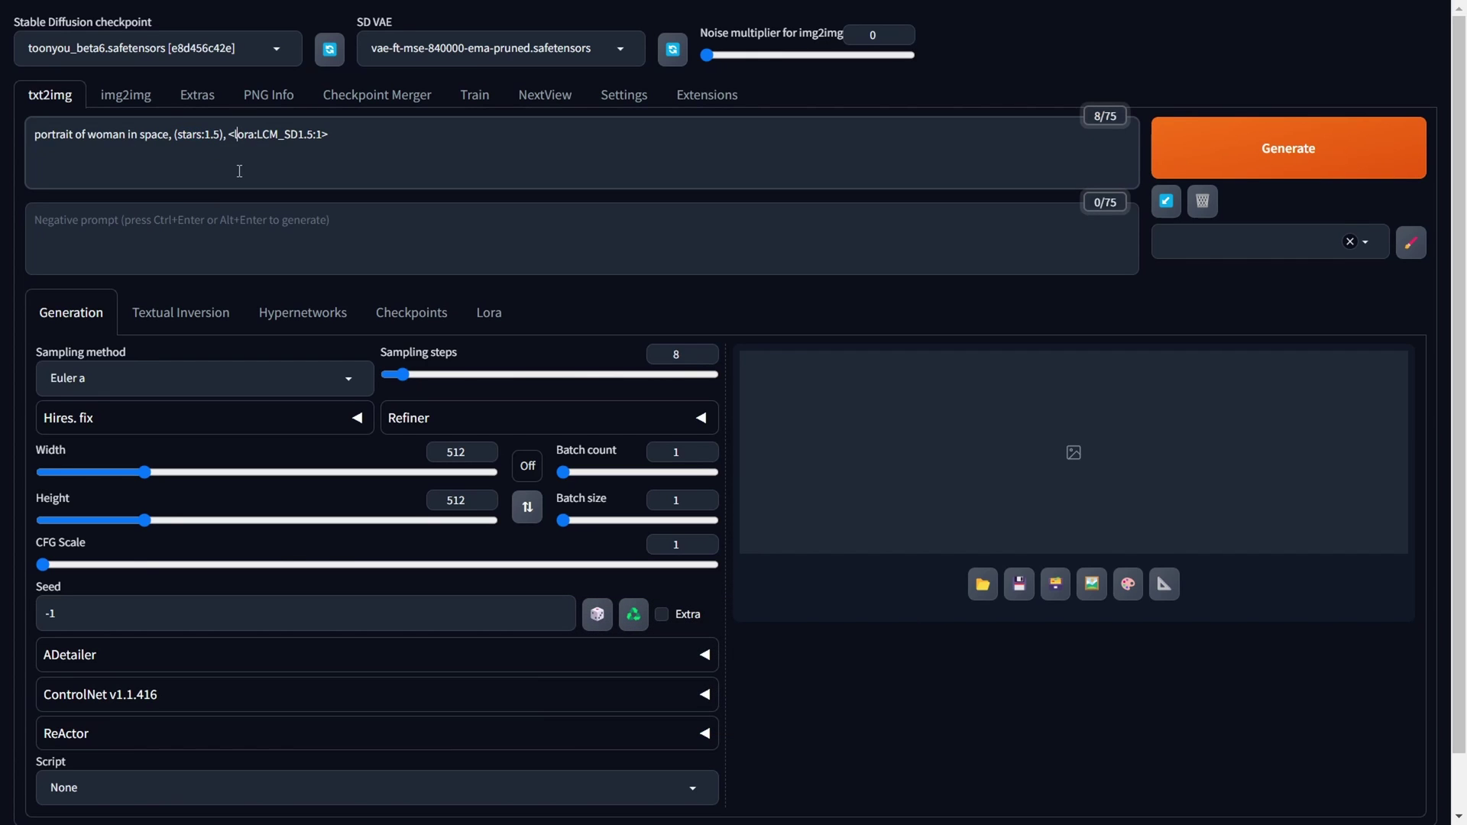
click(278, 54)
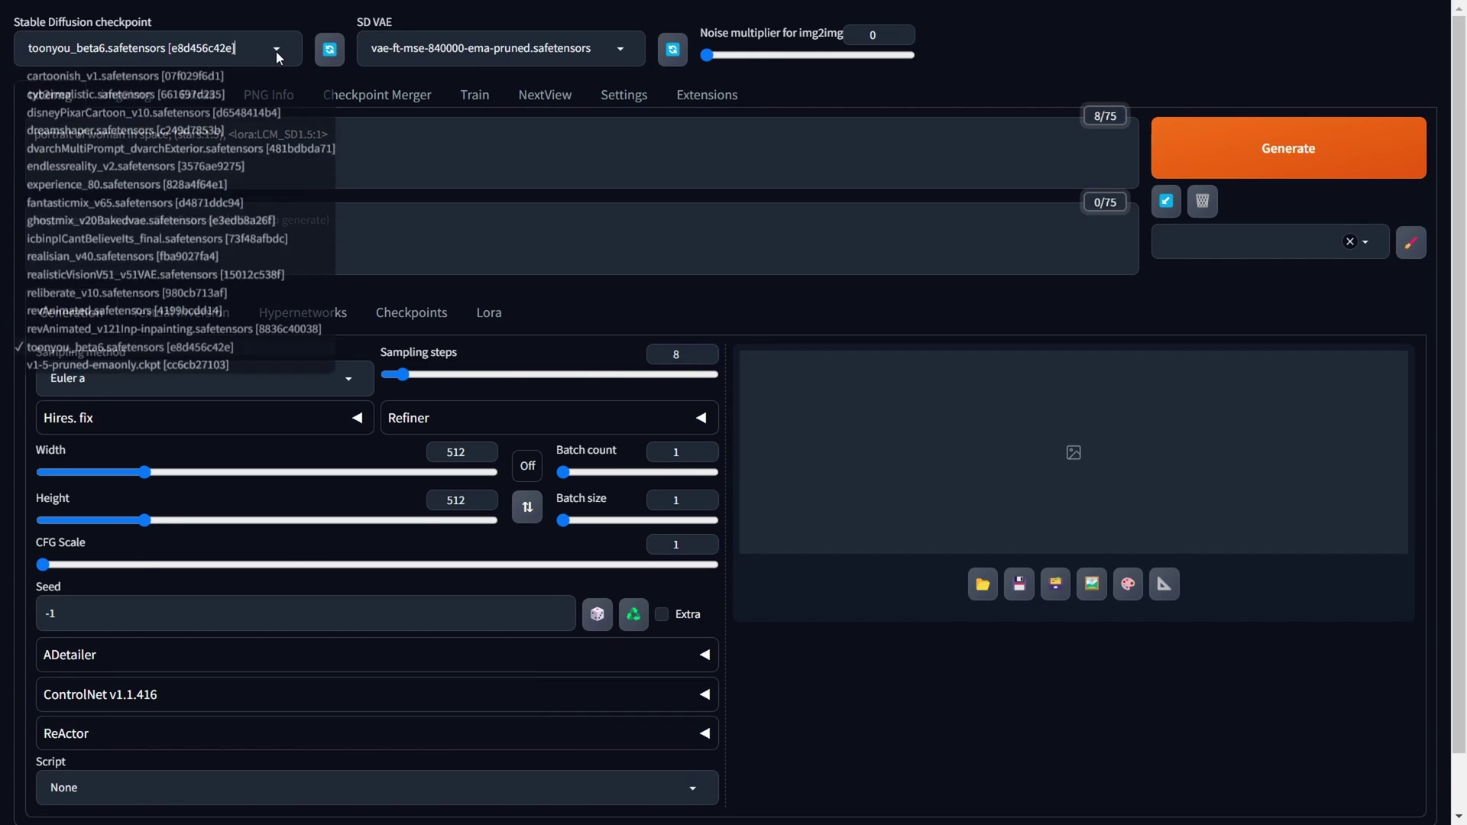
click(112, 354)
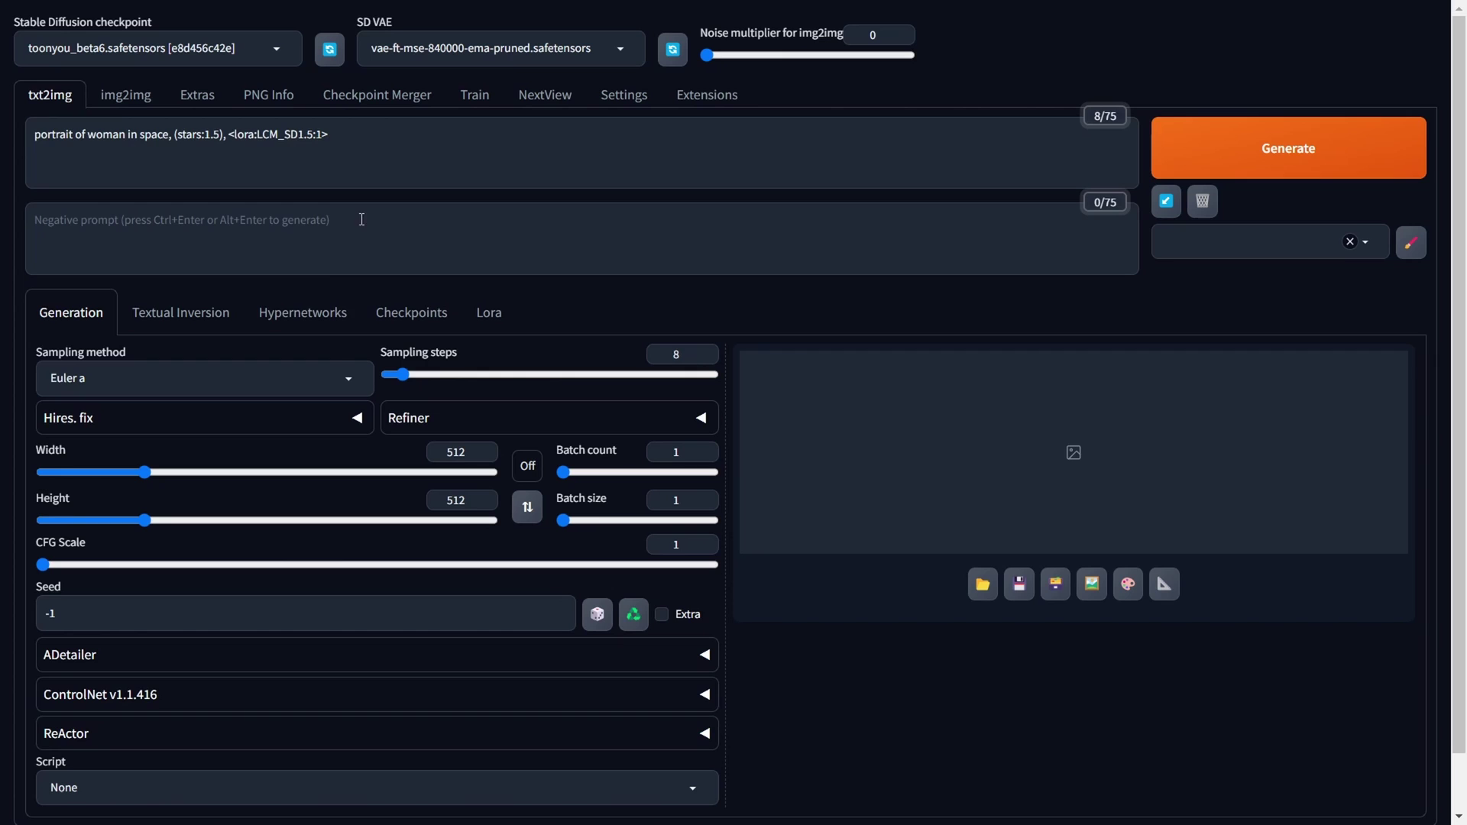
click(349, 377)
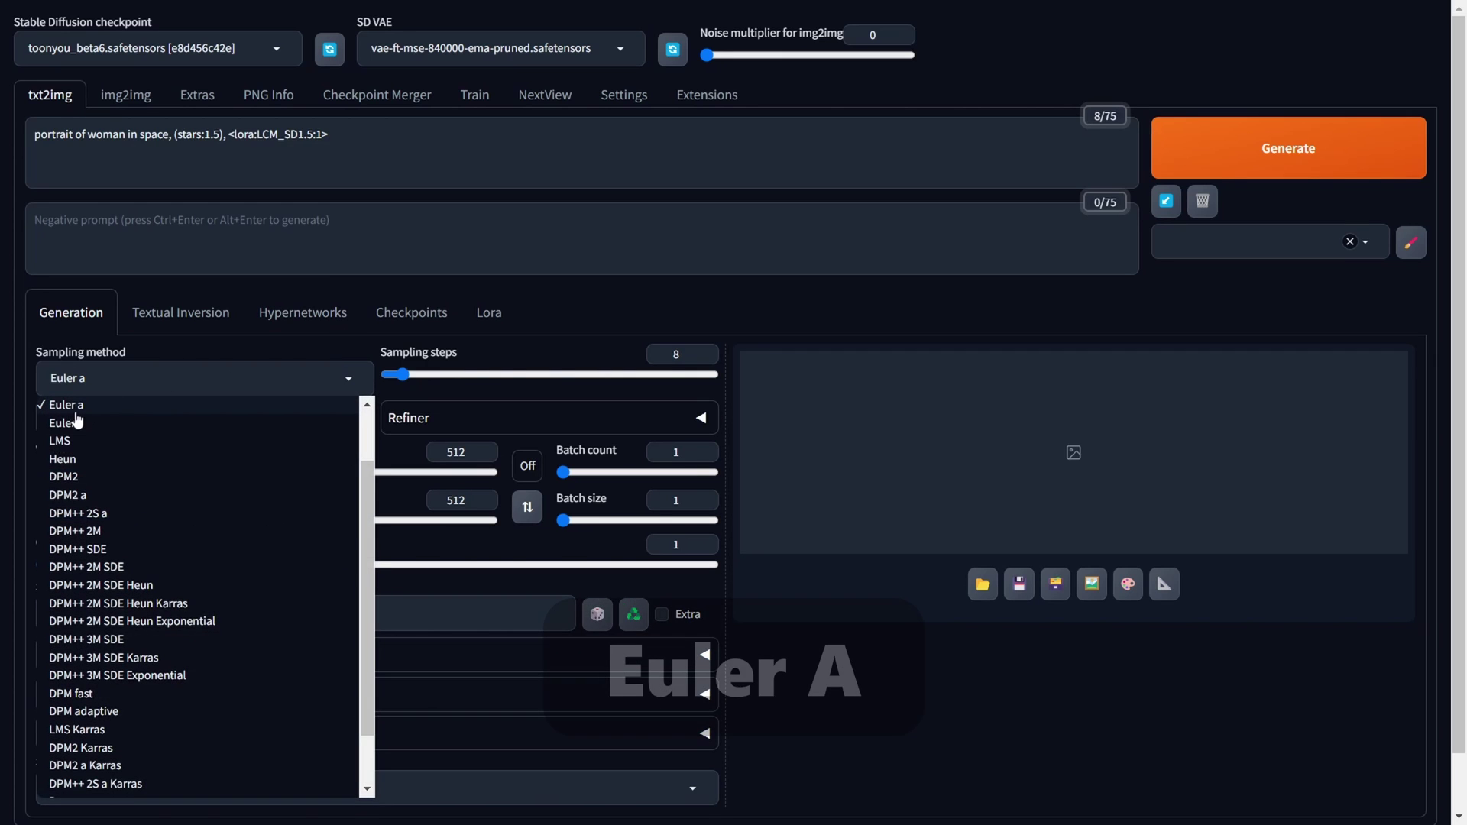
click(111, 411)
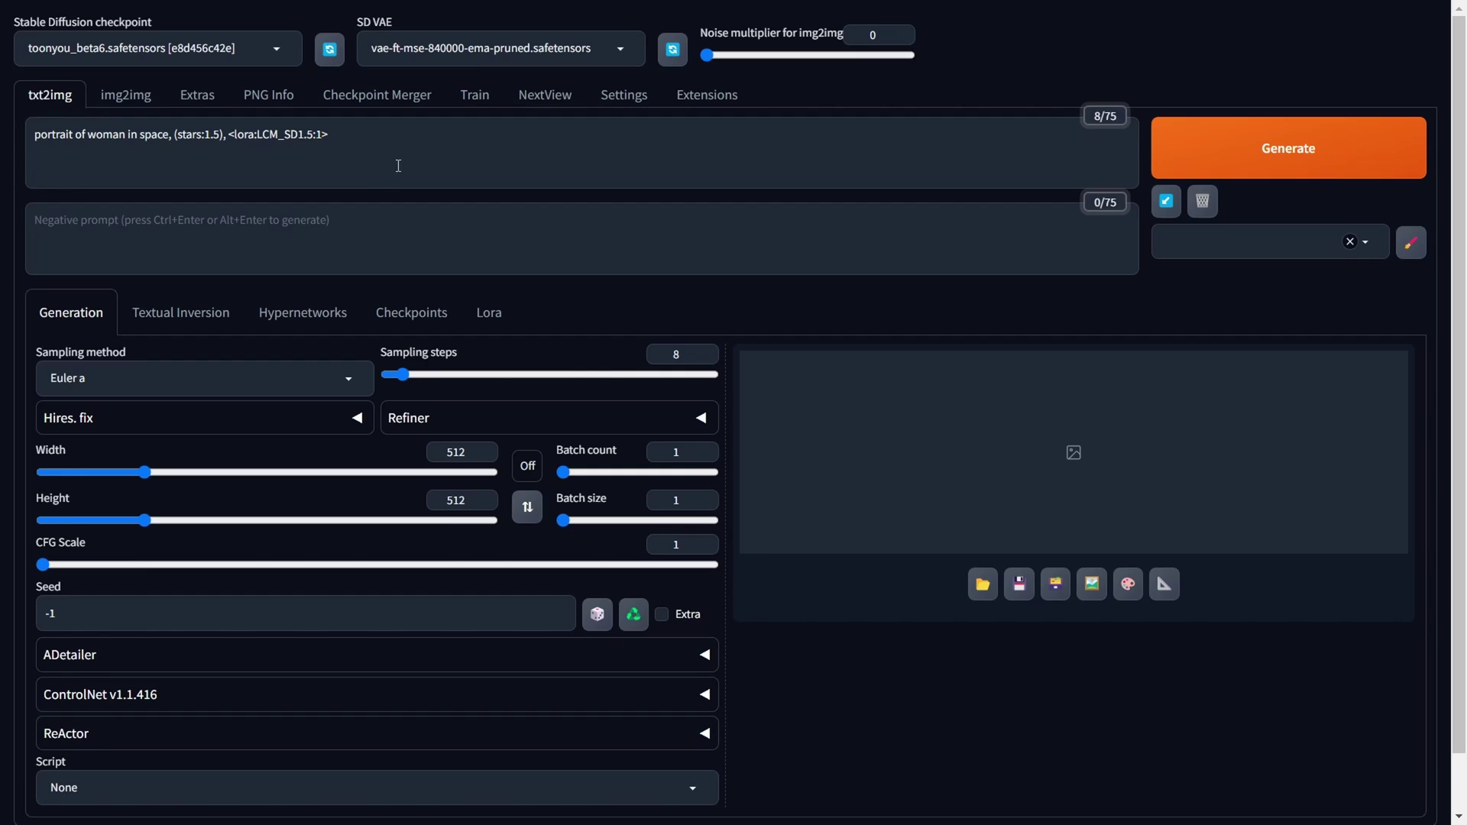
Generate four LCM portraits with Ctrl+Enter and view the second one
key(ctrl+Return)
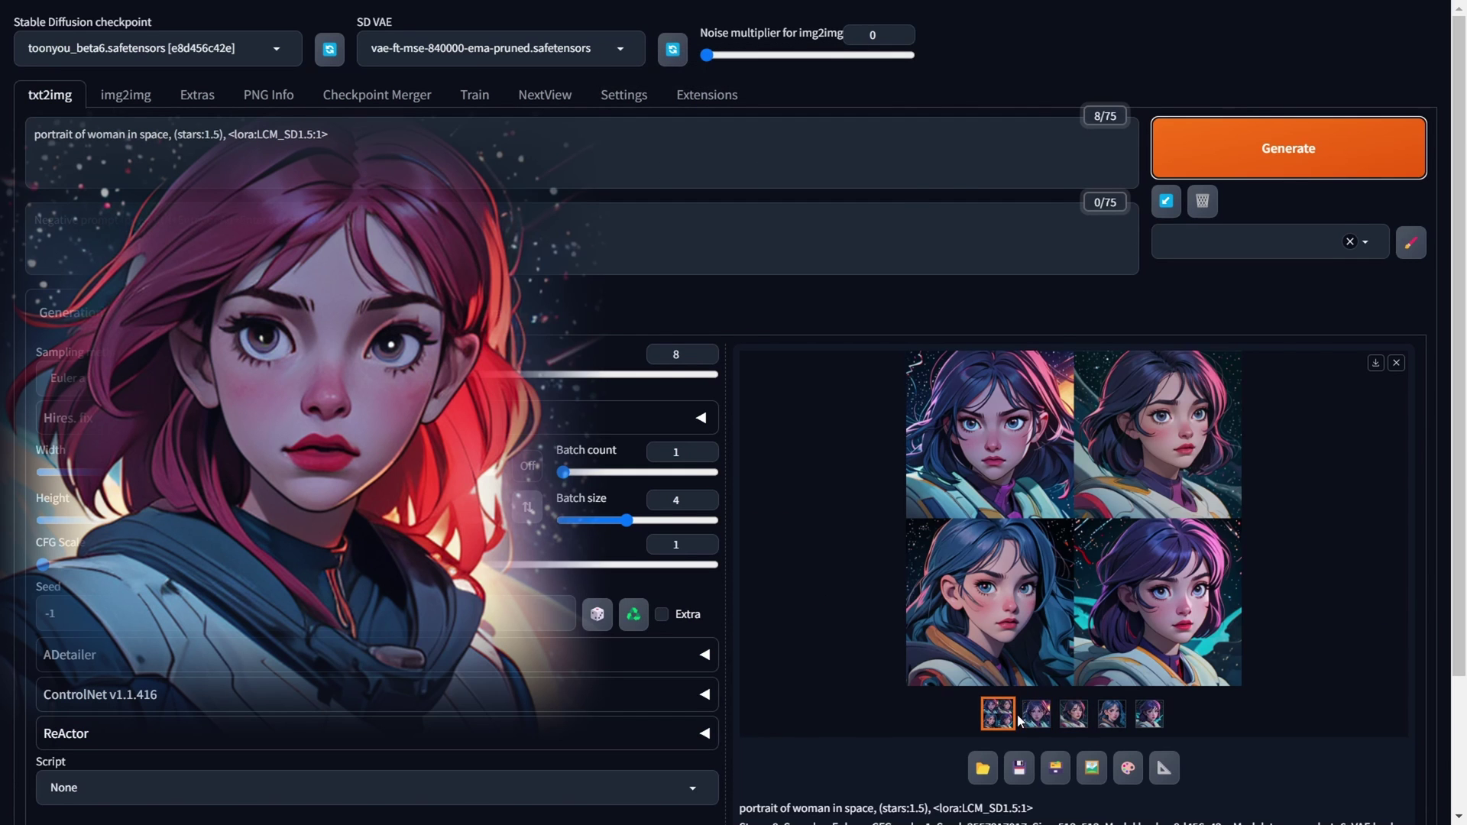
click(1028, 722)
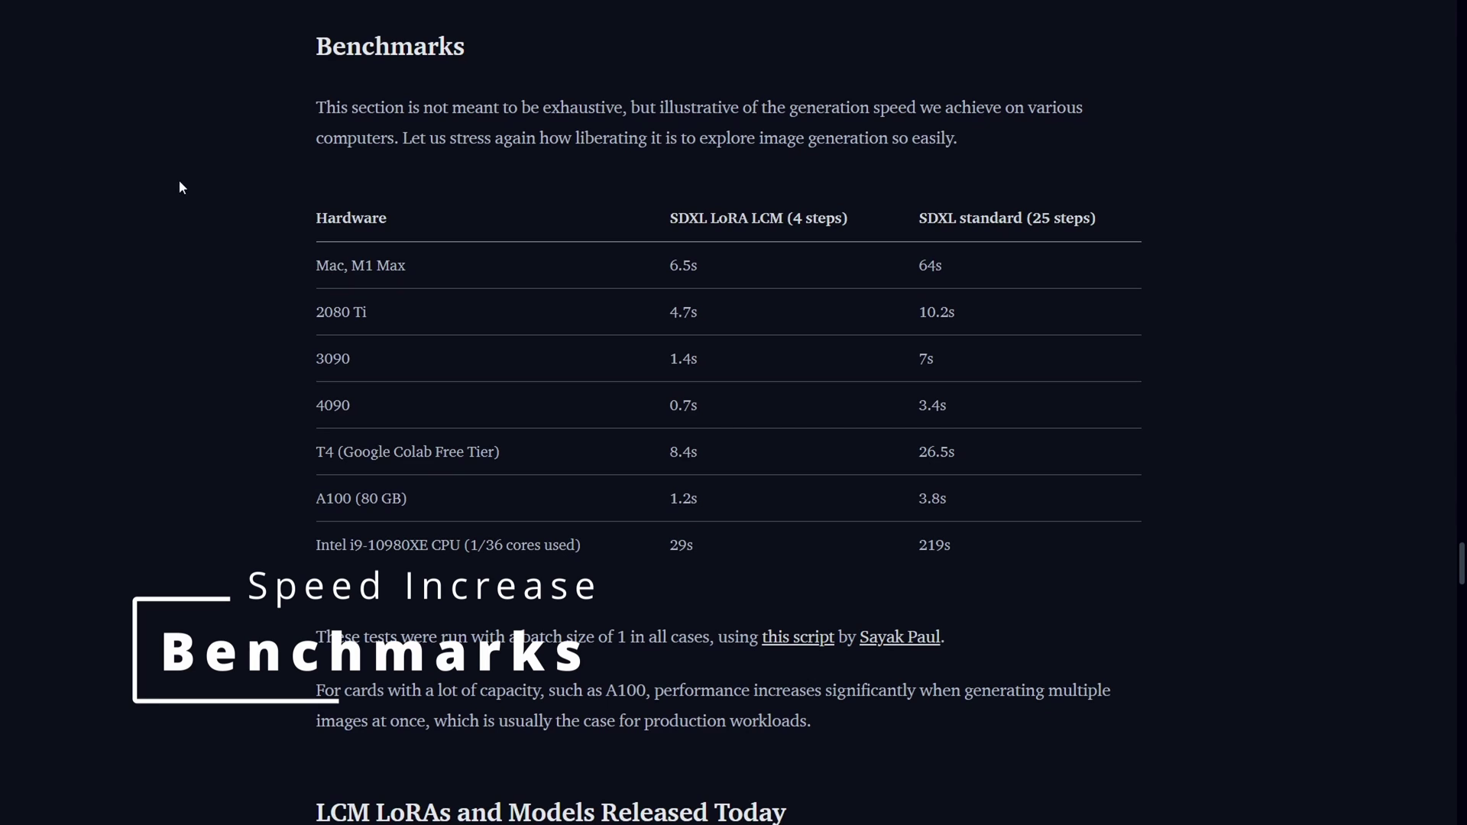
Highlight the Benchmarks heading and the SDXL LoRA LCM column title
drag(315, 46, 461, 43)
click(486, 47)
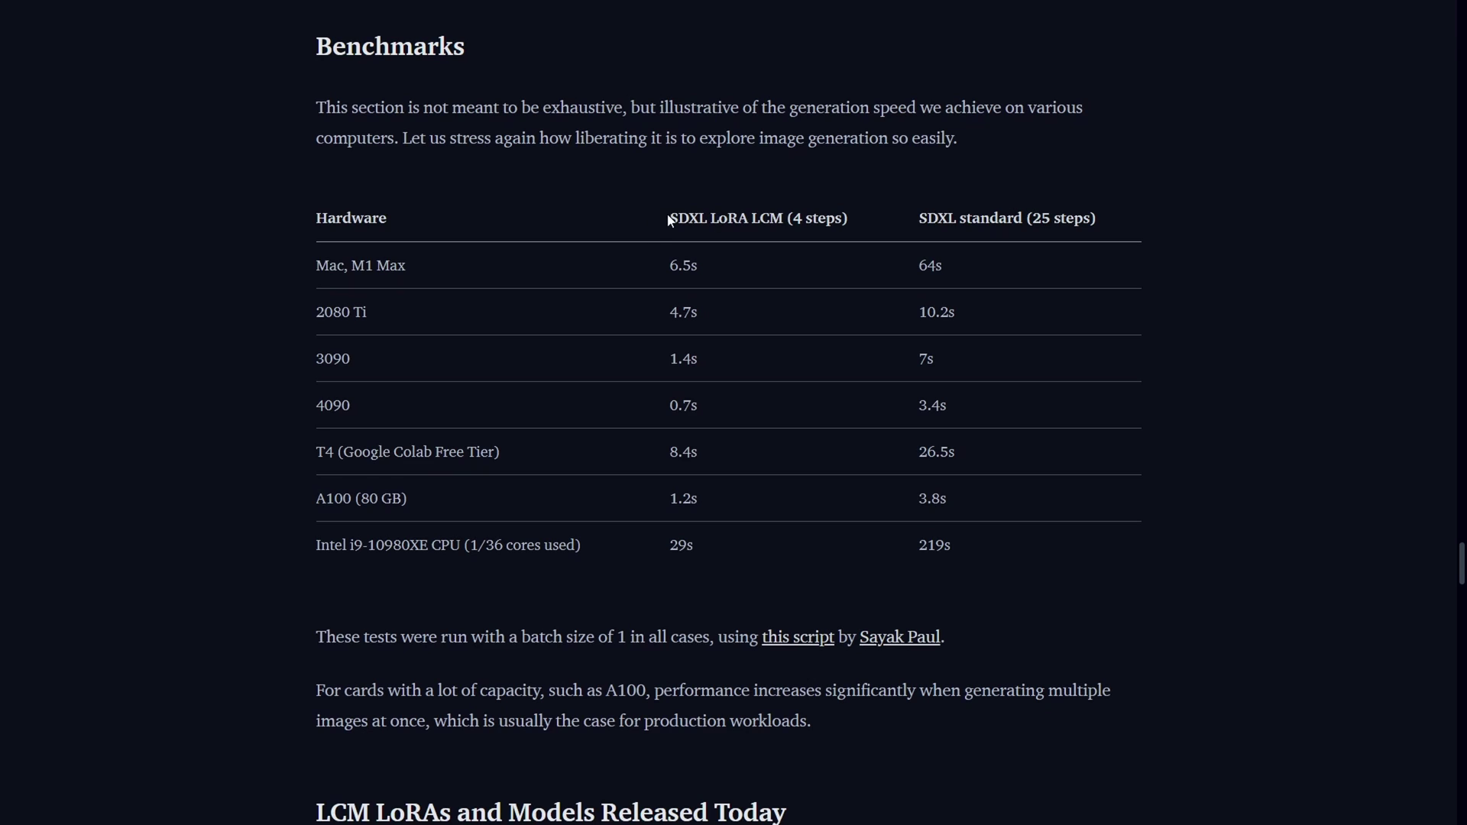
drag(669, 222, 779, 215)
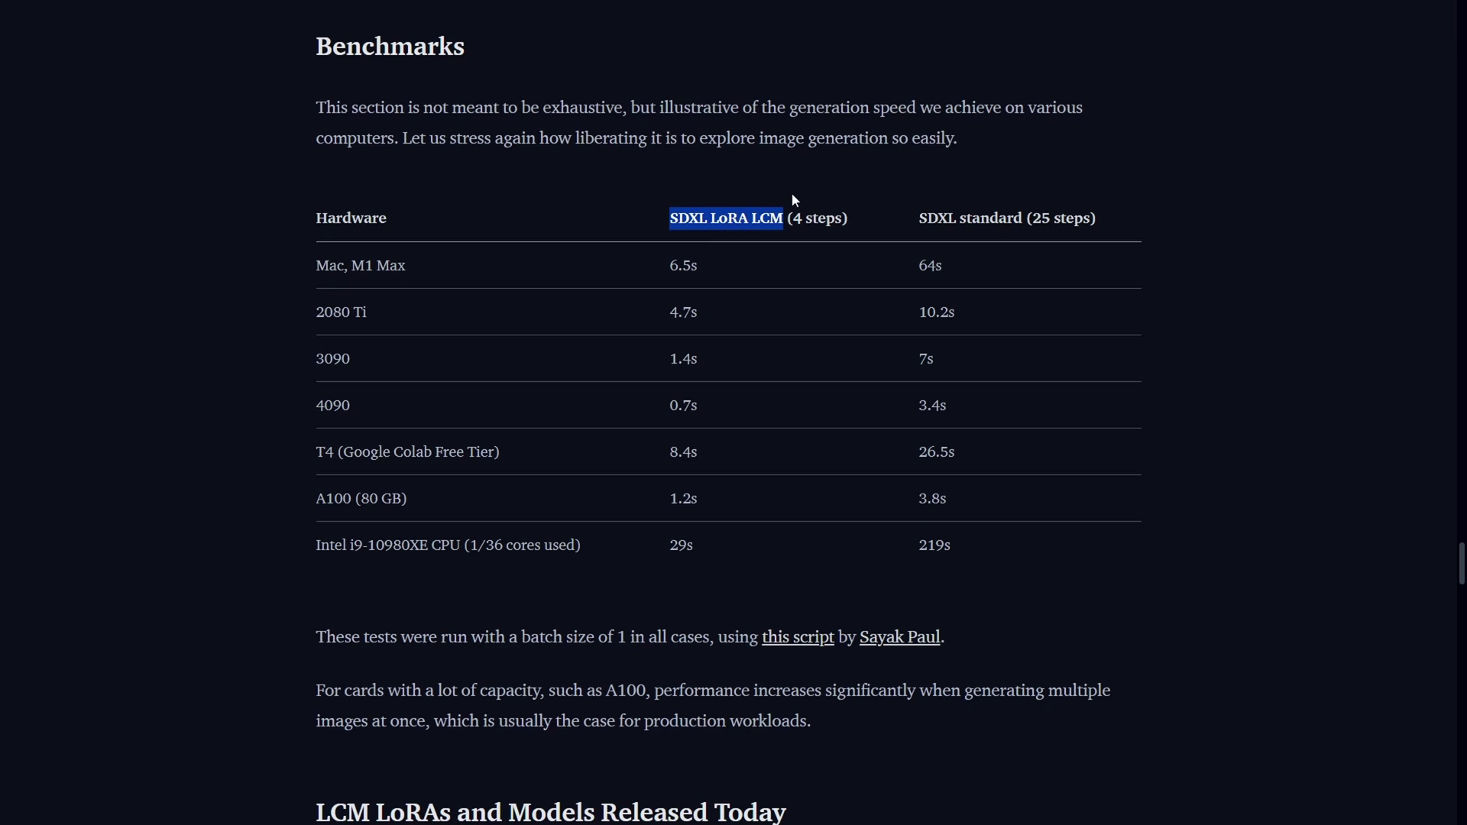
click(793, 199)
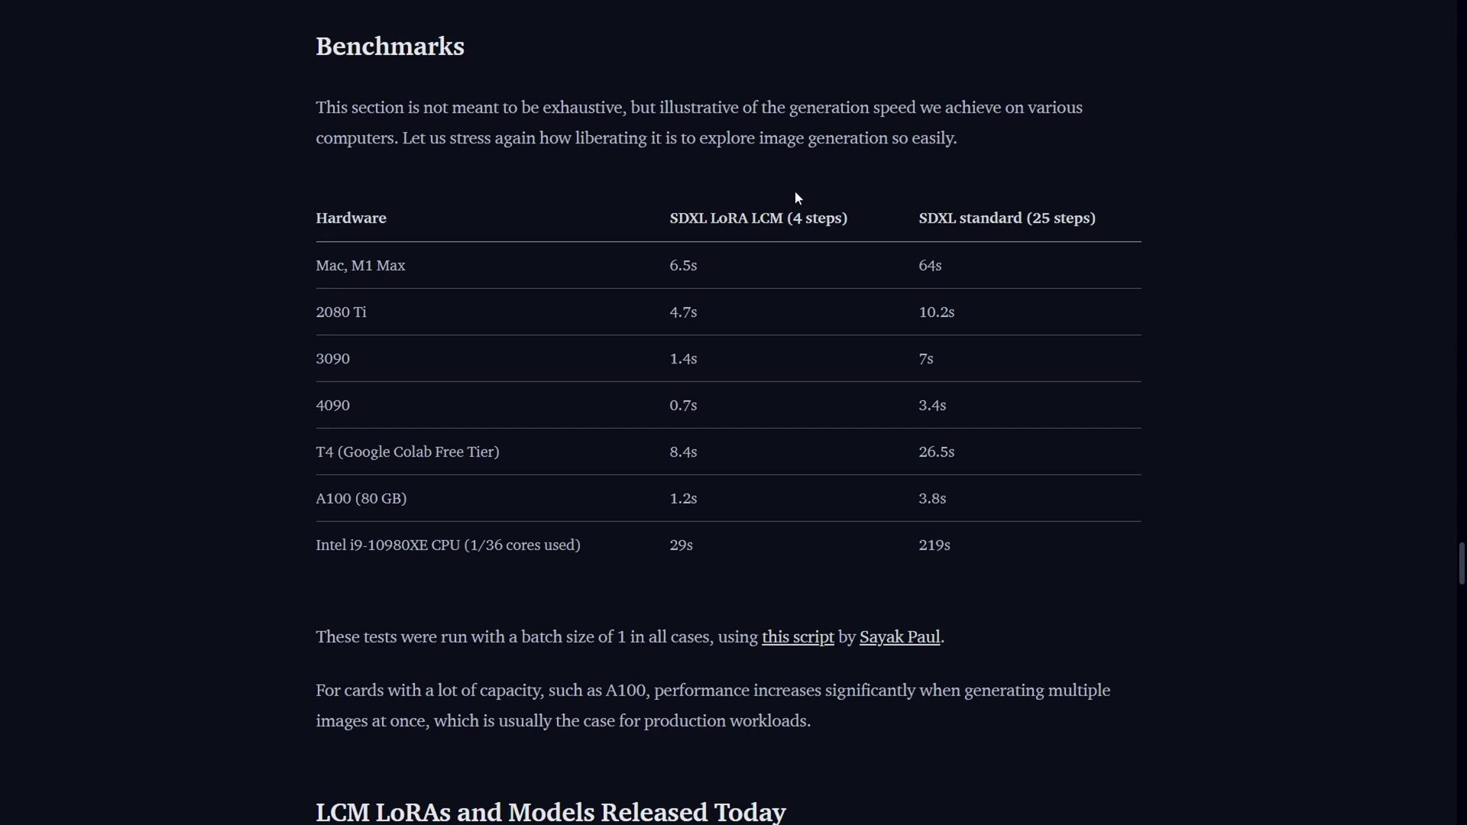
Highlight '4 steps', '25 steps' and the Mac, M1 Max hardware entry in the table
drag(796, 222, 843, 220)
drag(1033, 219, 1089, 219)
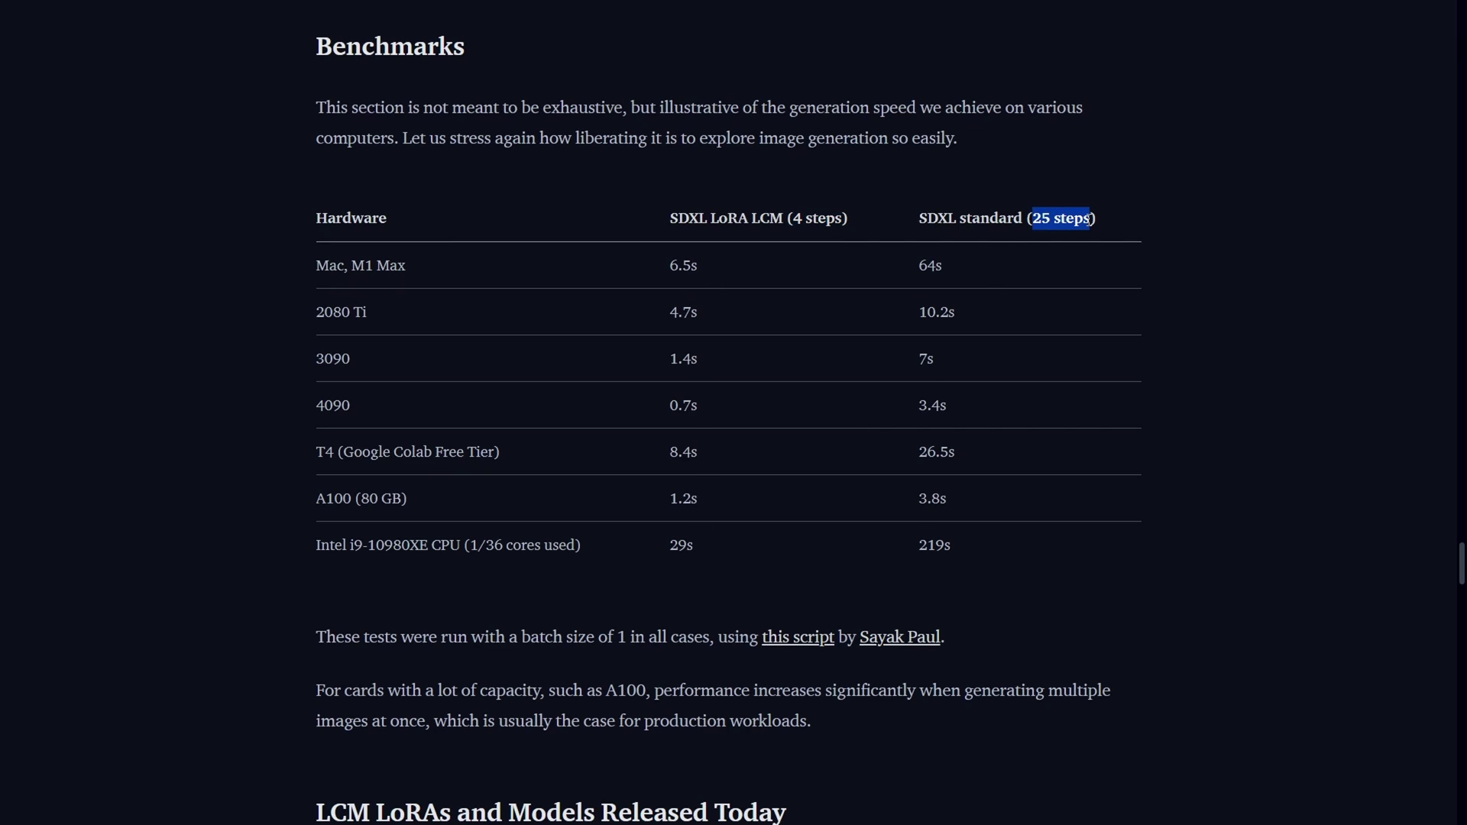
click(890, 222)
drag(317, 265, 406, 269)
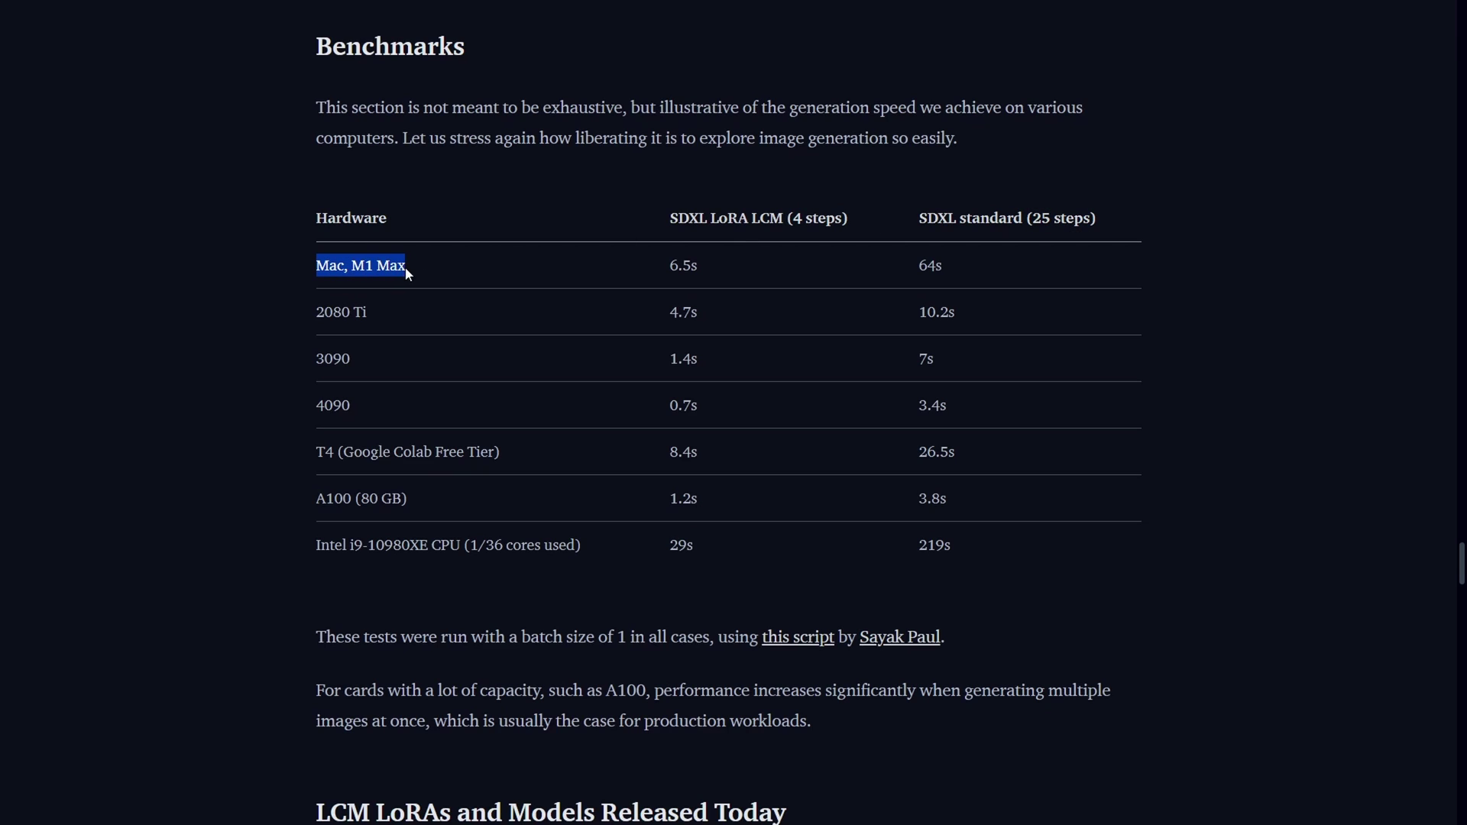
click(410, 269)
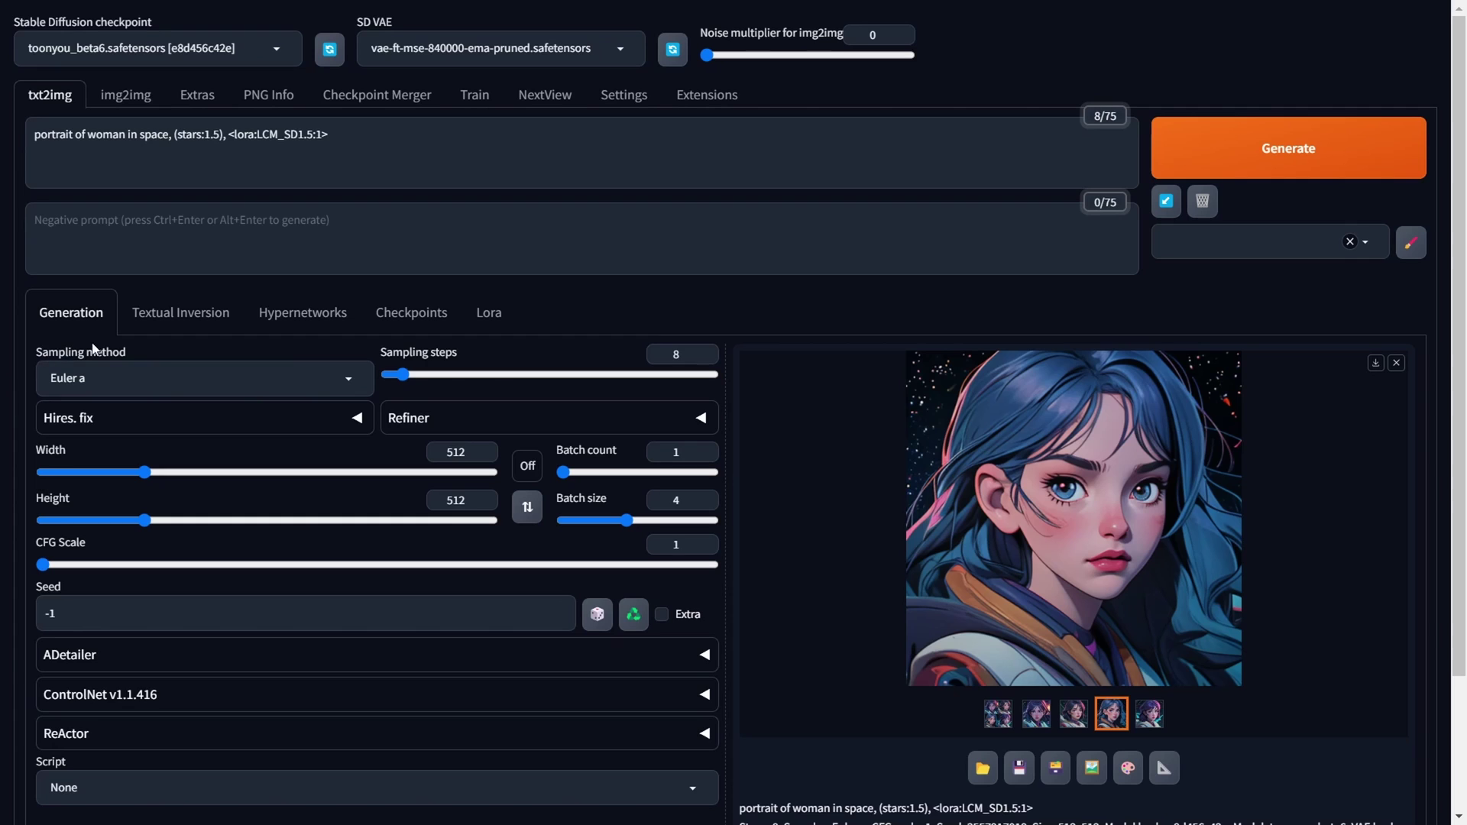
Check the sampling method list and keep Euler a selected
click(185, 375)
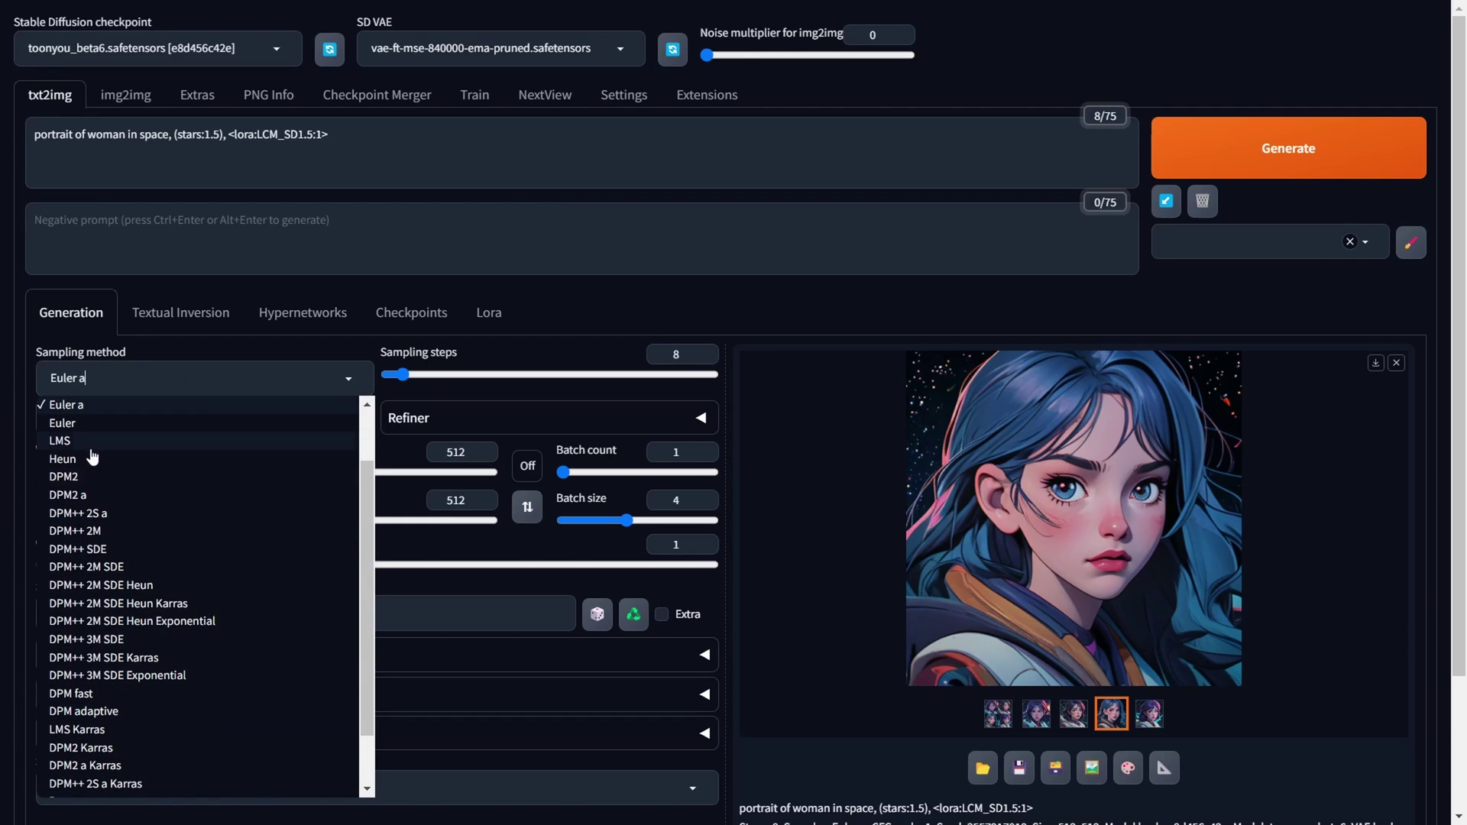
click(15, 353)
scroll(39, 420, down, 2)
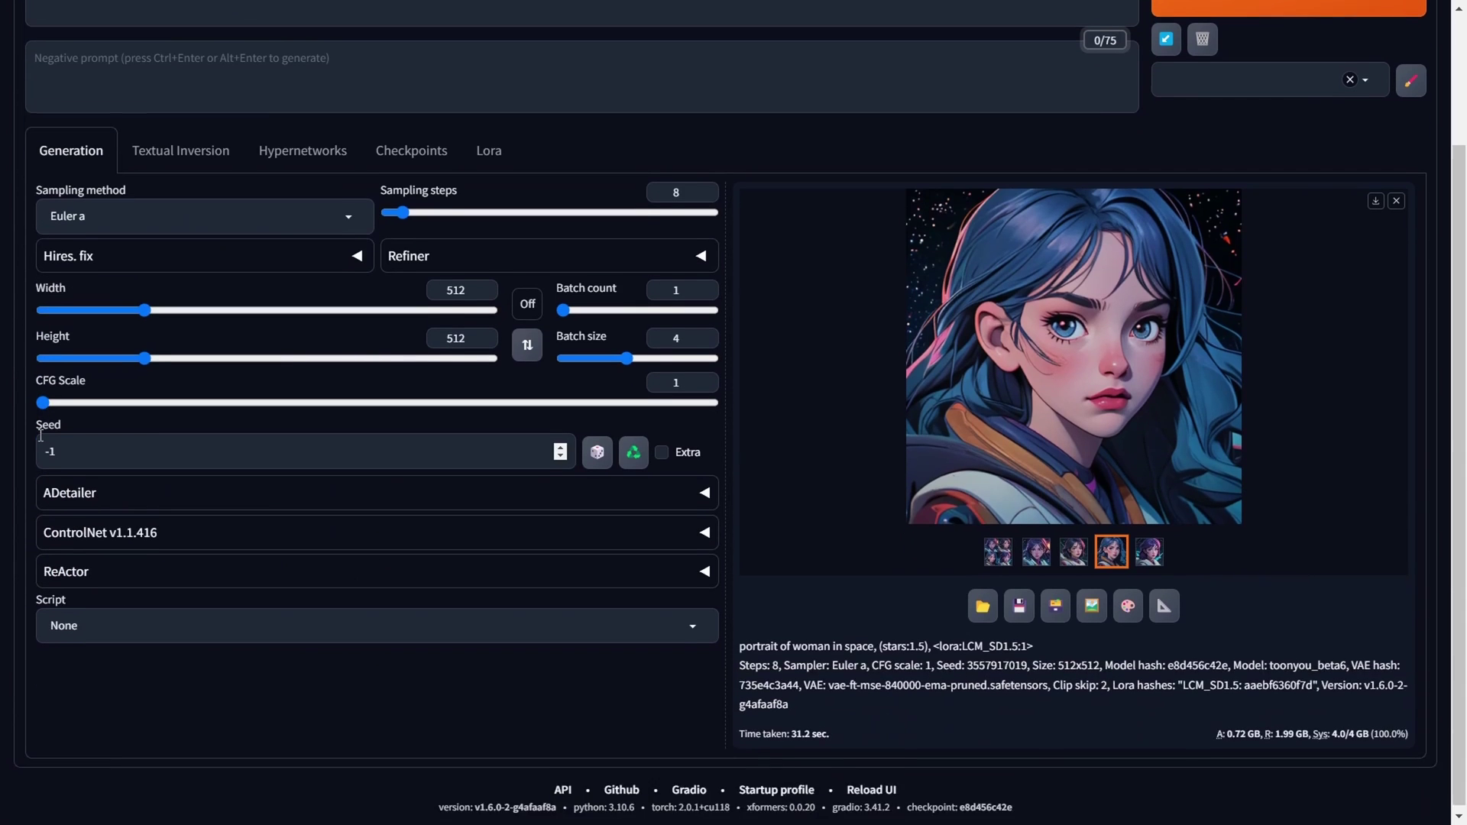
Switch the Script to X/Y/Z plot and filter the X type options with 'sampler'
click(132, 618)
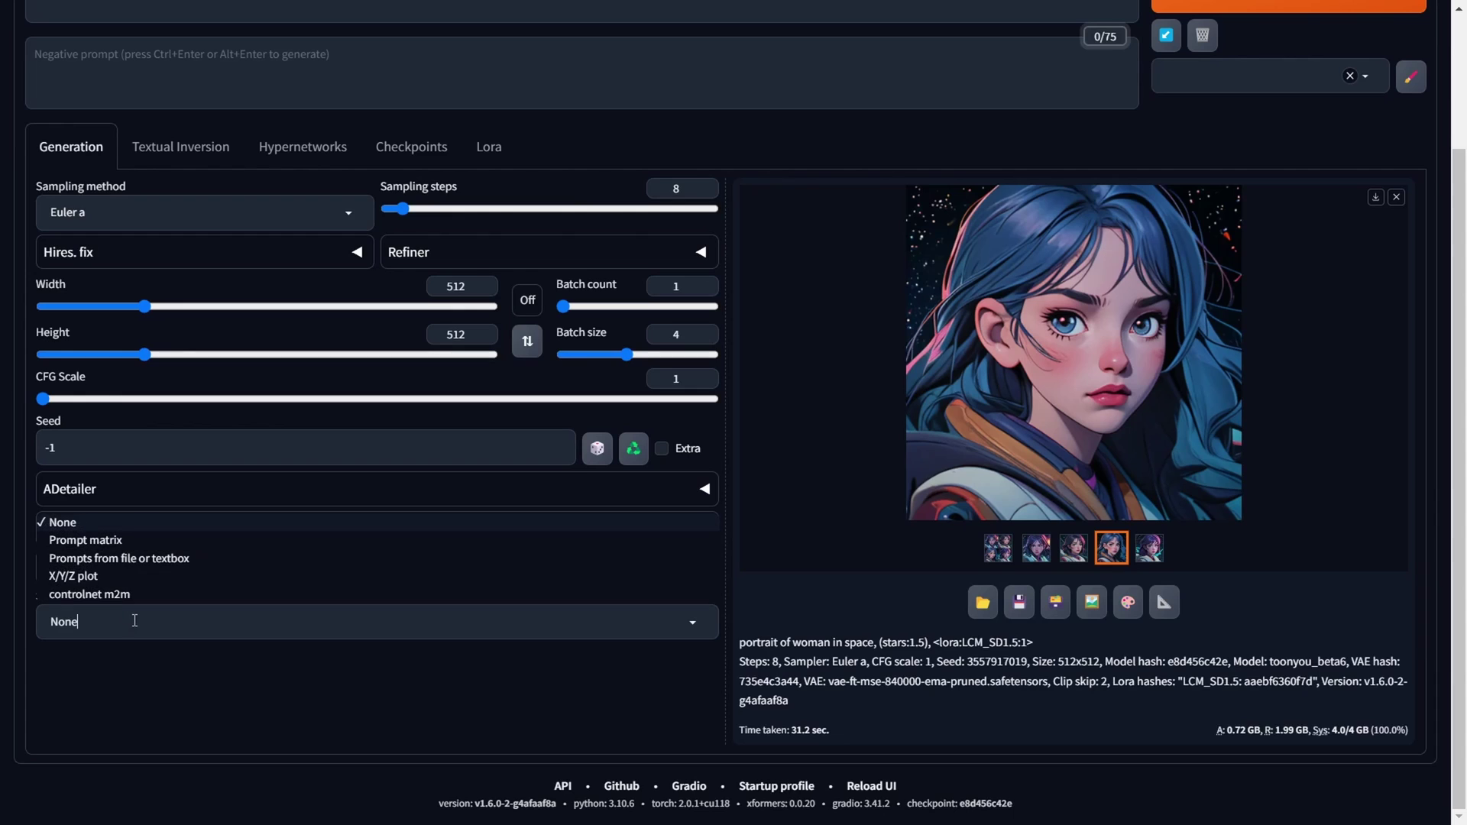
click(92, 576)
scroll(66, 595, down, 1)
scroll(67, 595, down, 1)
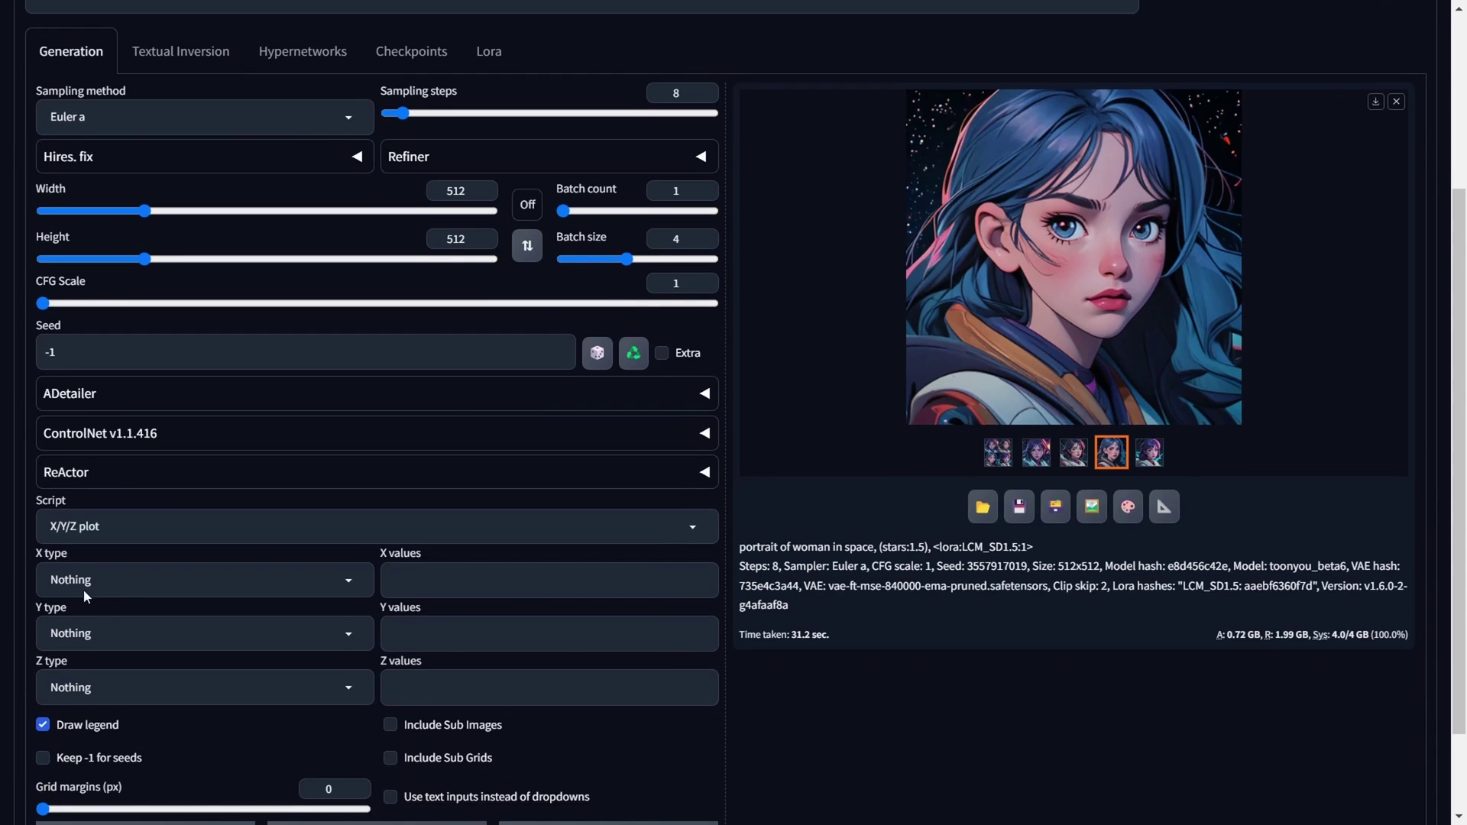
click(55, 580)
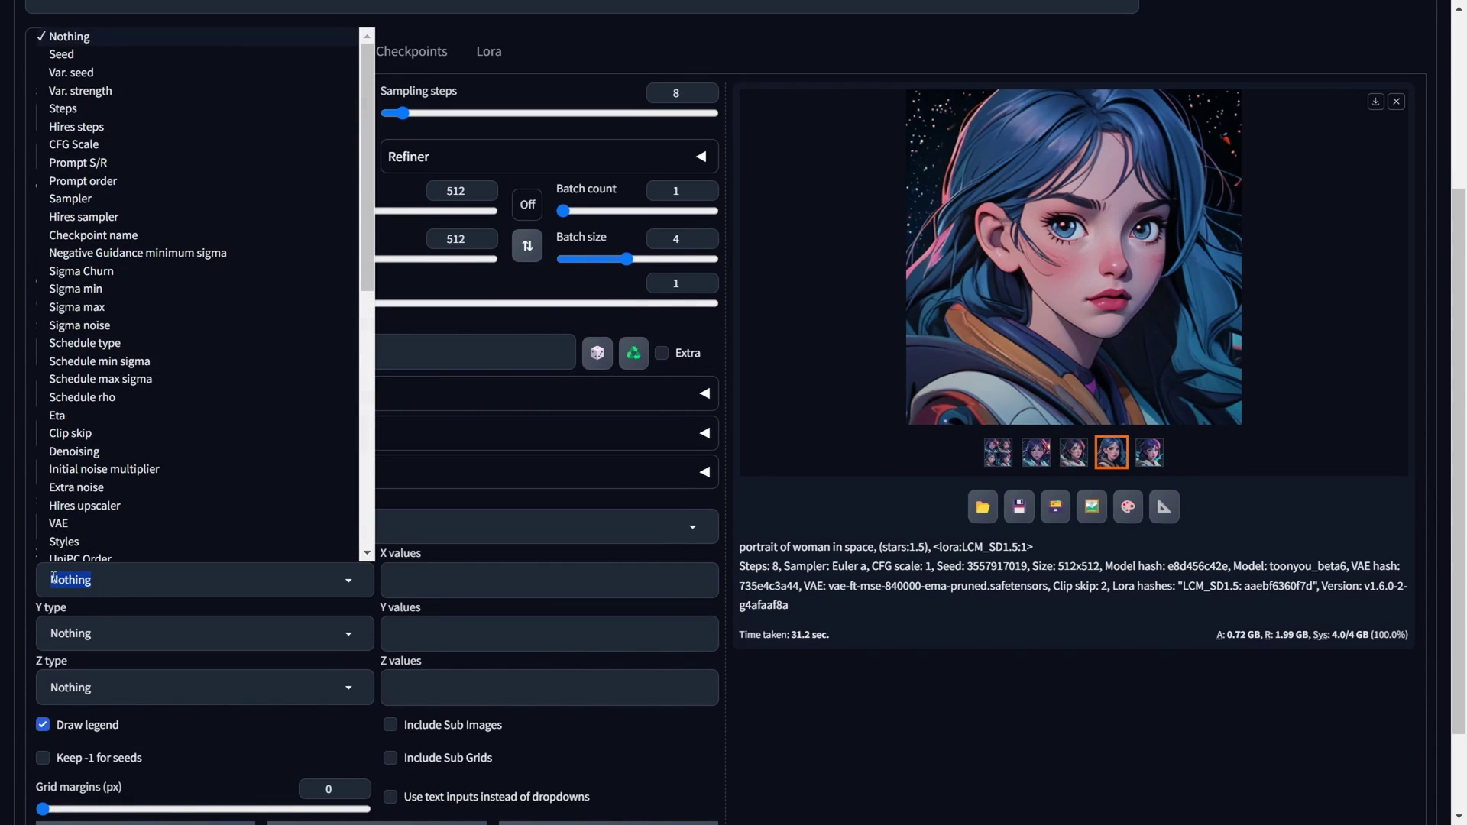
text(sampler)
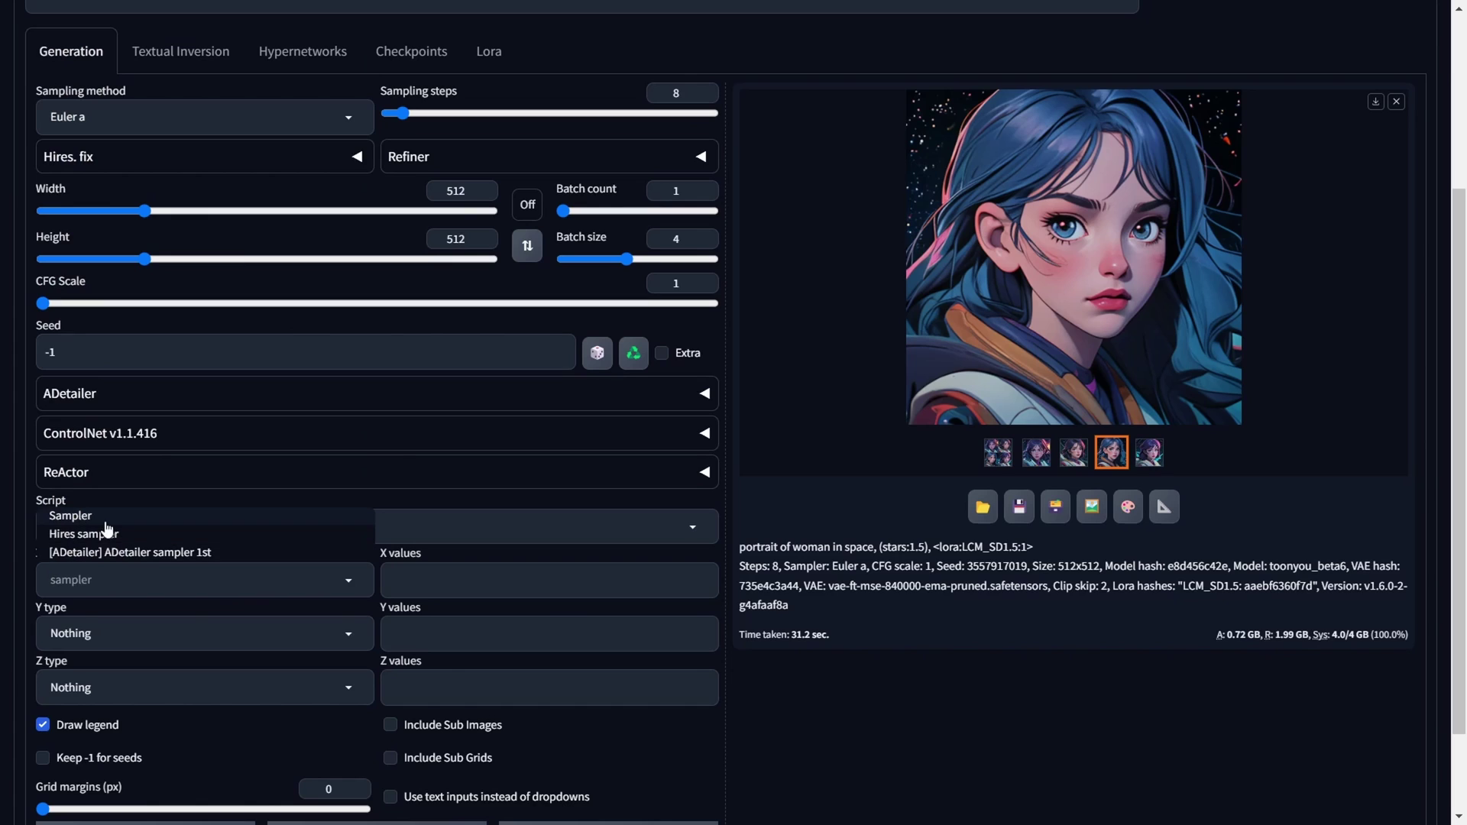
Set X type to Sampler and add DPM++ 2M Karras through DPM++ 2M SDE Heun as X values
click(99, 517)
click(386, 579)
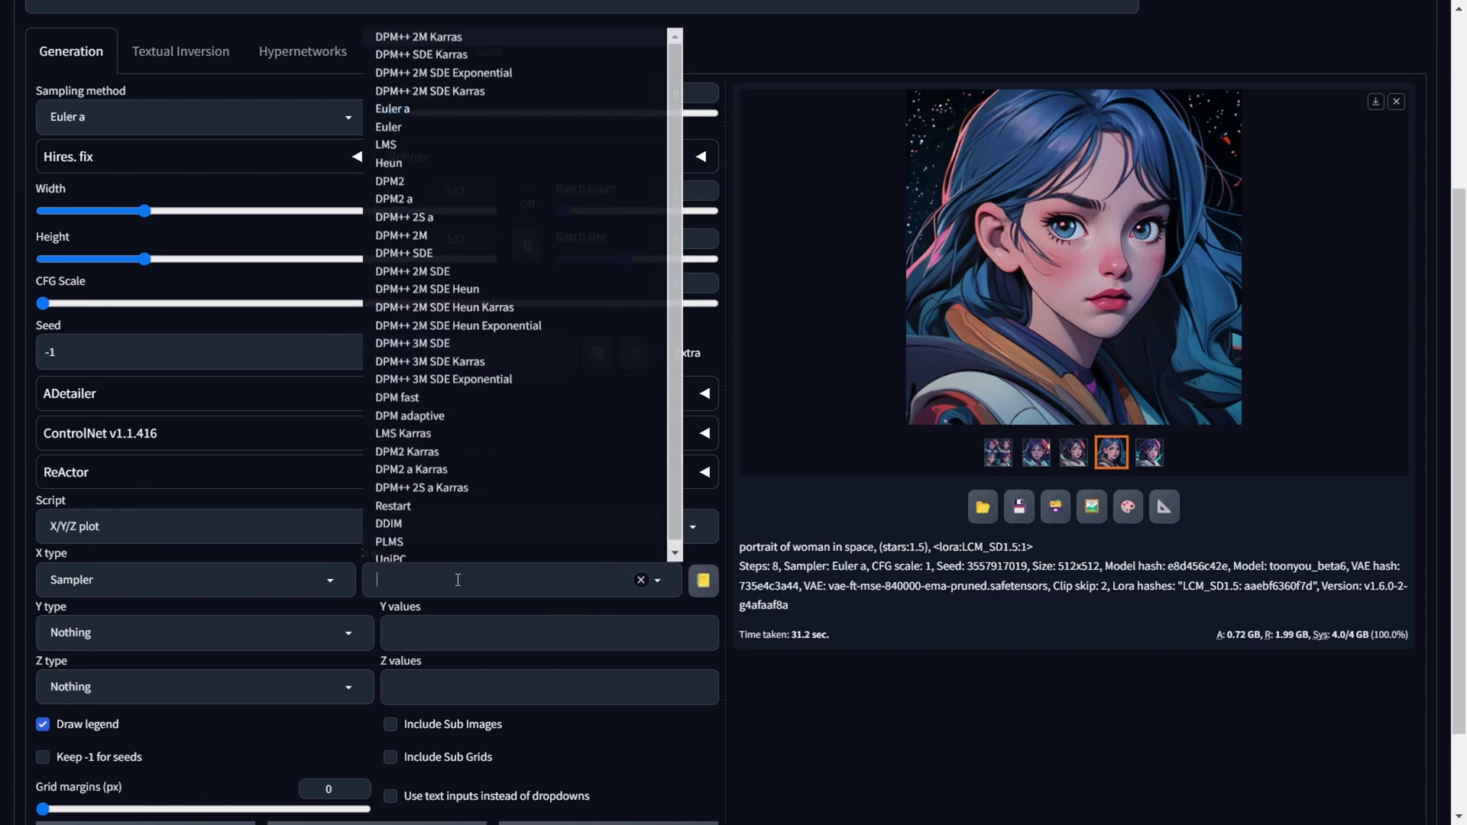
click(441, 38)
click(442, 53)
click(443, 72)
click(431, 90)
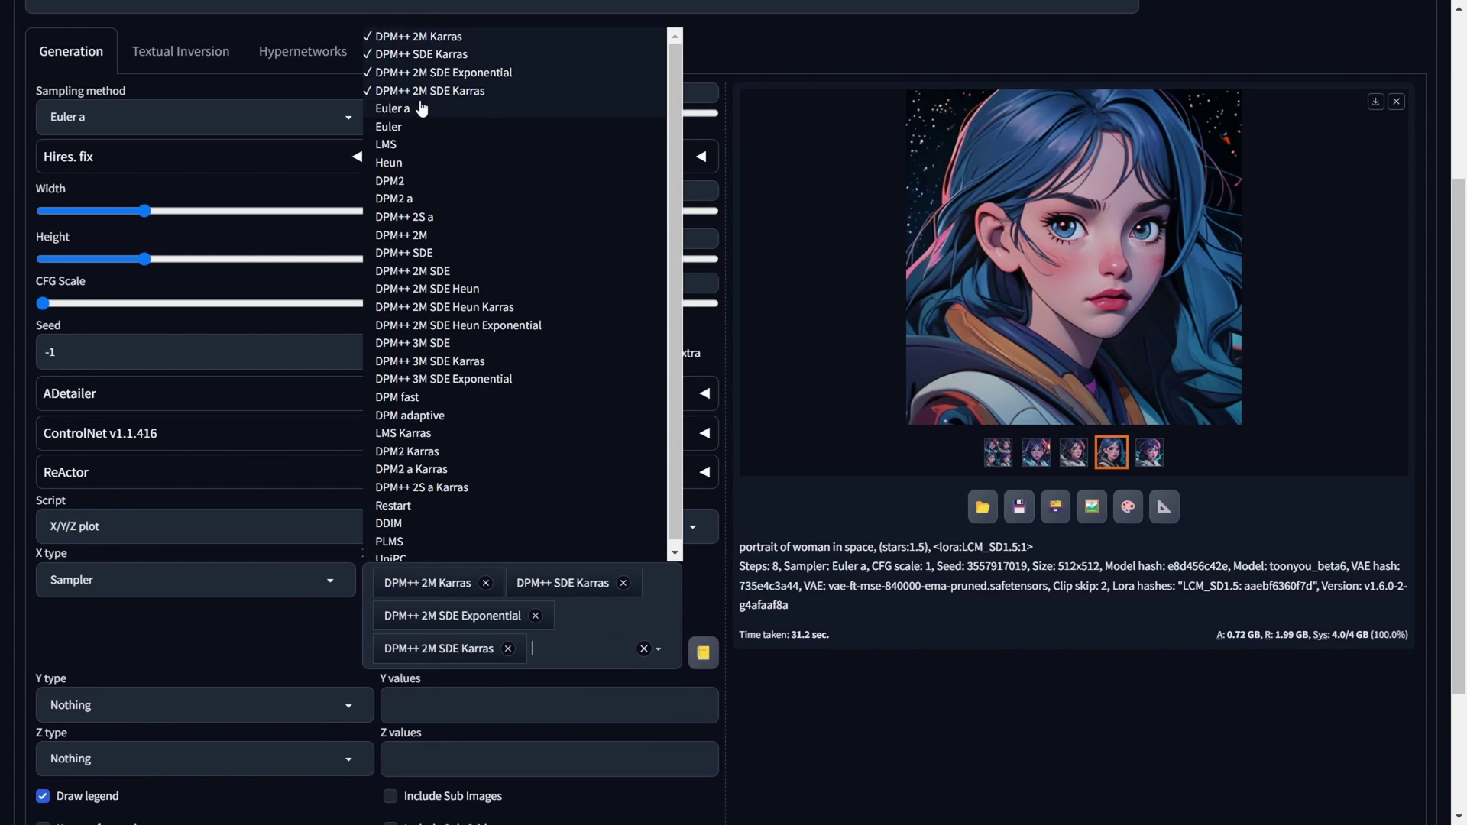
click(422, 109)
click(419, 127)
click(417, 145)
click(417, 163)
click(416, 181)
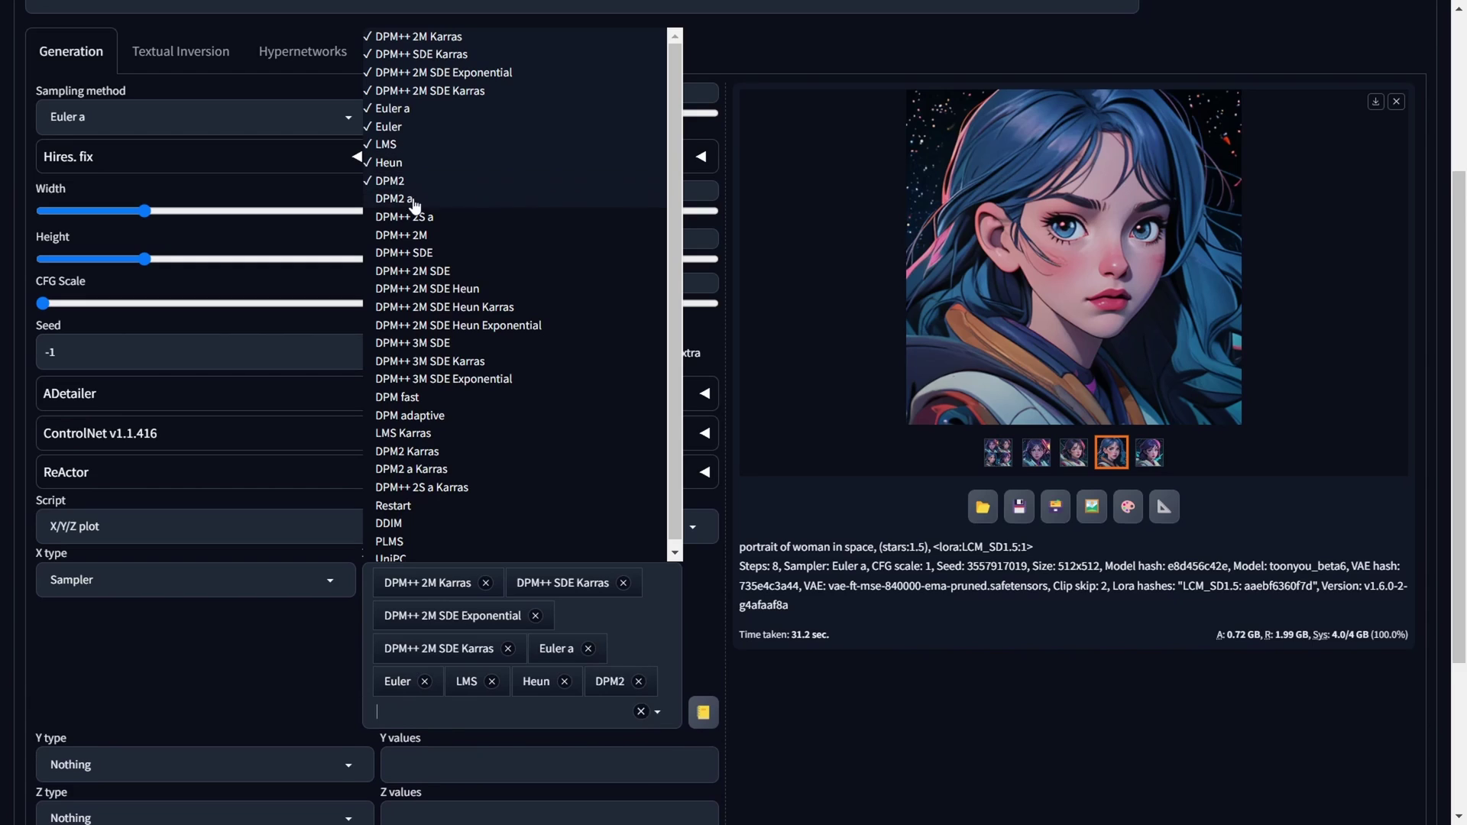
click(413, 200)
click(418, 217)
click(424, 235)
click(427, 254)
click(432, 271)
click(437, 290)
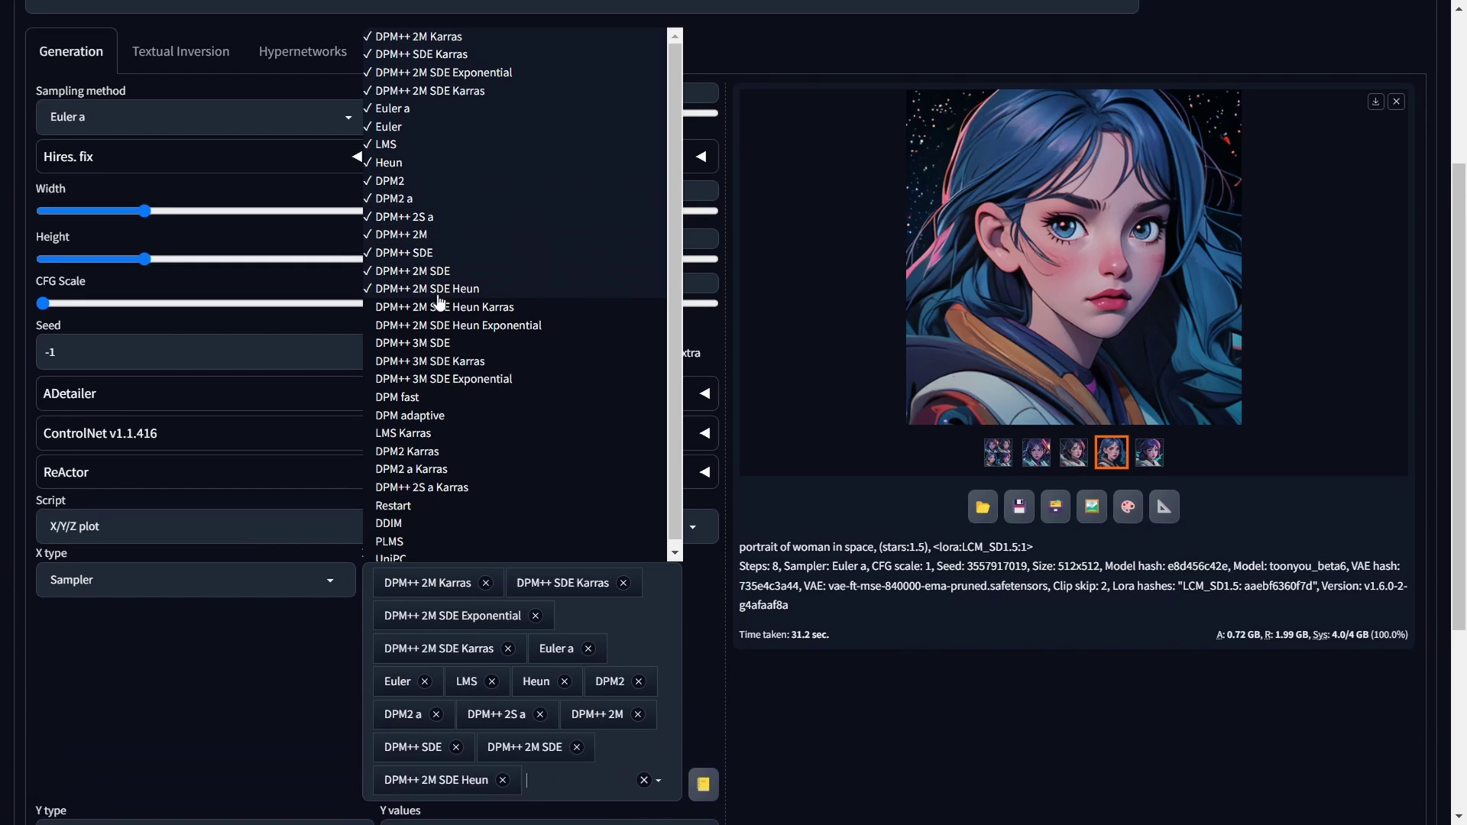
Add the remaining samplers, DPM++ 2M SDE Heun Karras through UniPC, to the X values
click(439, 306)
click(435, 326)
click(432, 343)
click(432, 362)
click(427, 379)
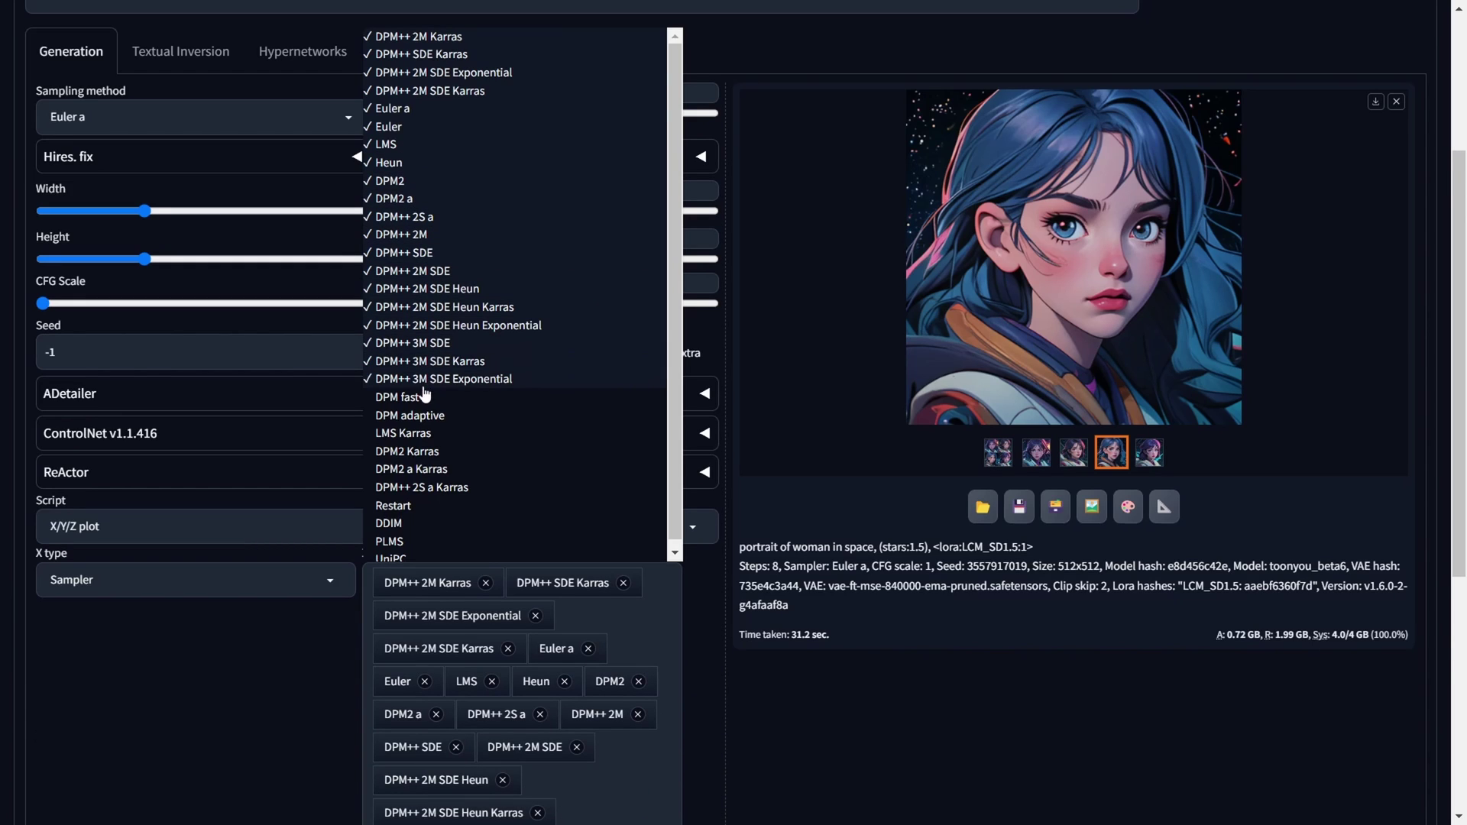
click(425, 396)
click(426, 415)
click(426, 432)
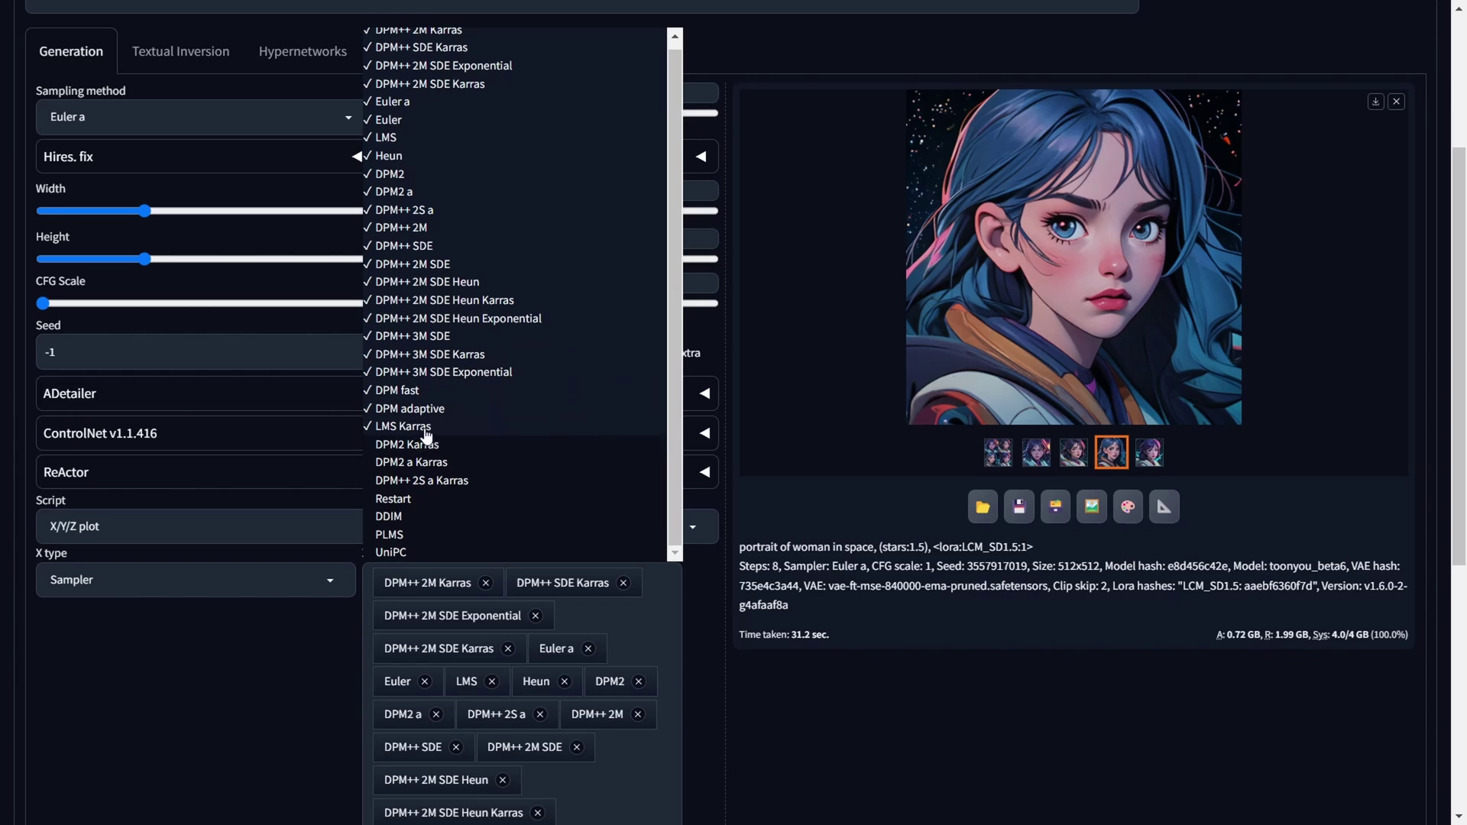
click(424, 445)
click(420, 463)
click(416, 481)
click(409, 499)
click(403, 517)
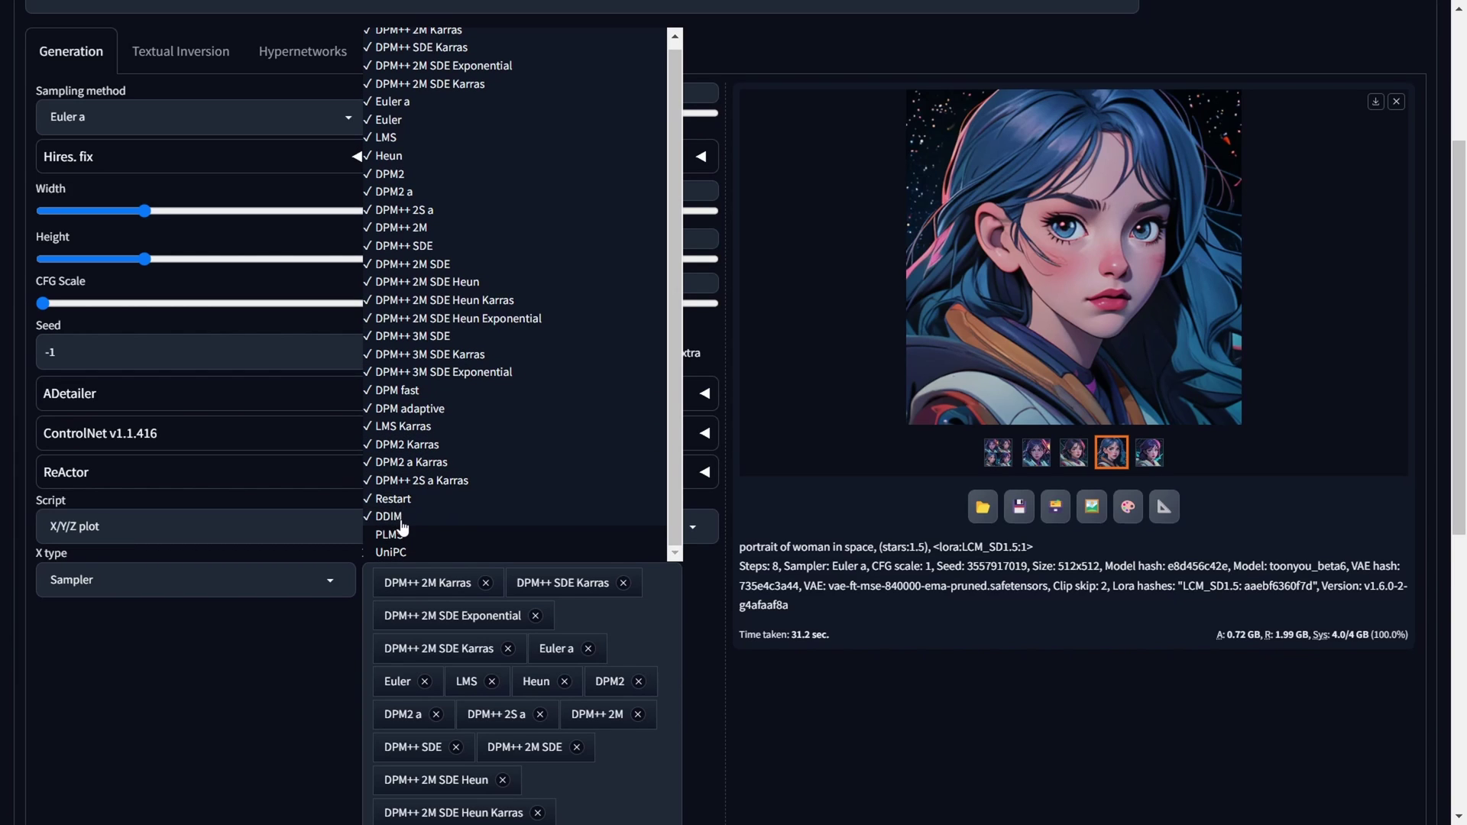
click(390, 534)
click(392, 551)
click(333, 666)
scroll(333, 666, down, 5)
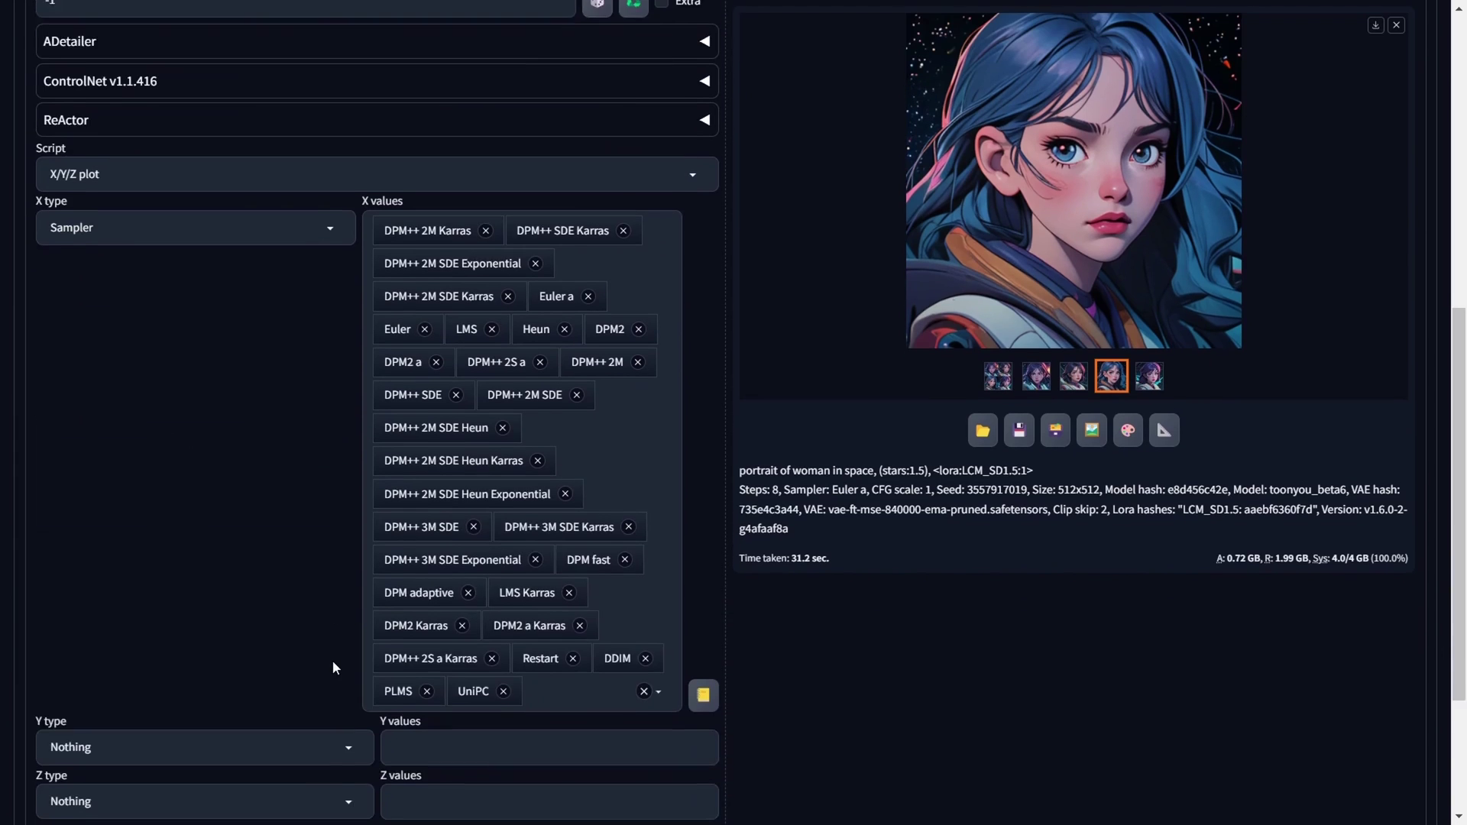
scroll(332, 662, down, 2)
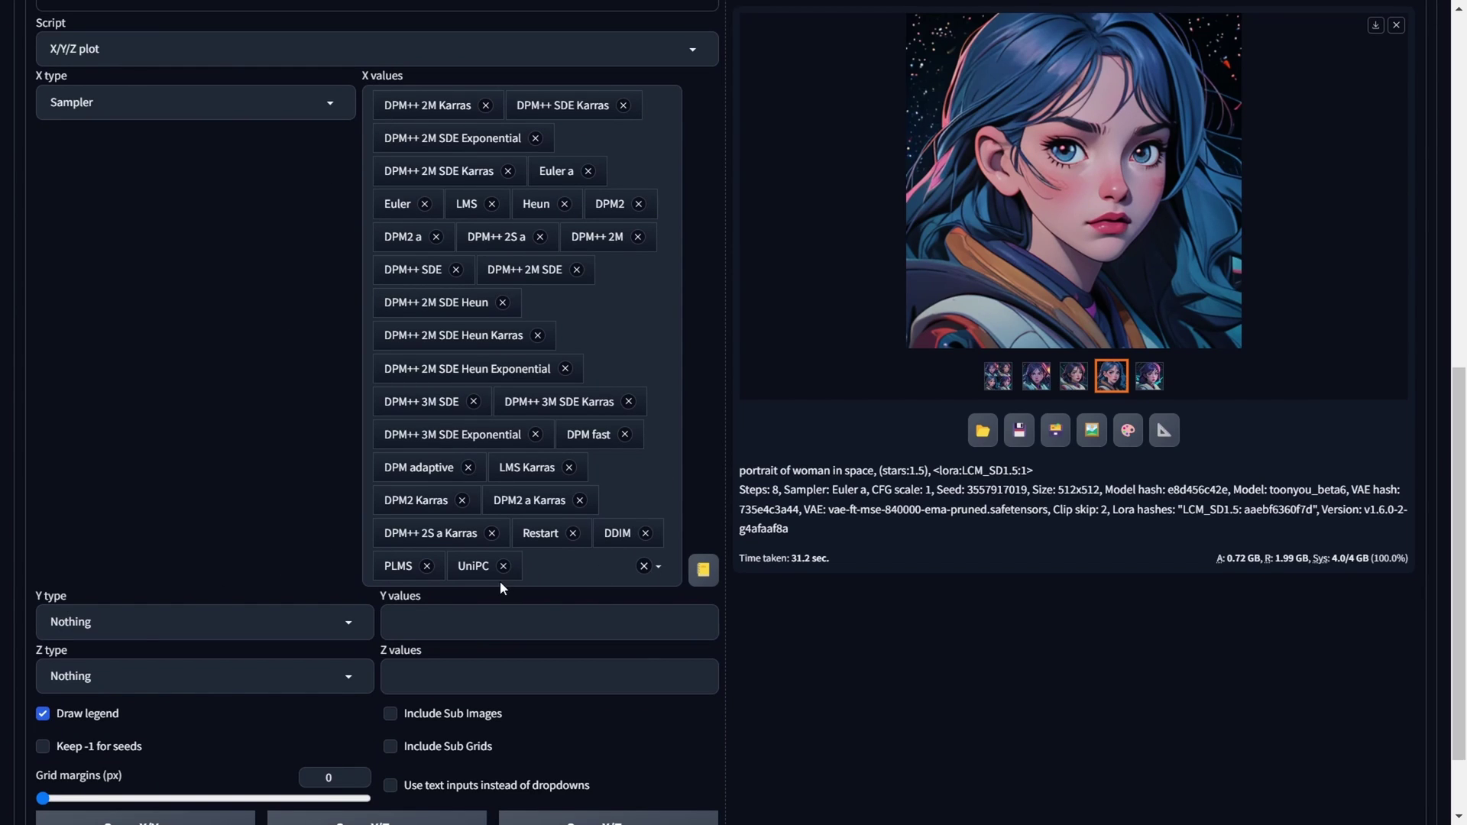
Set the Y axis type to CFG Scale with Y values '1, 1.5, 2'
click(133, 621)
text(cfg)
click(71, 594)
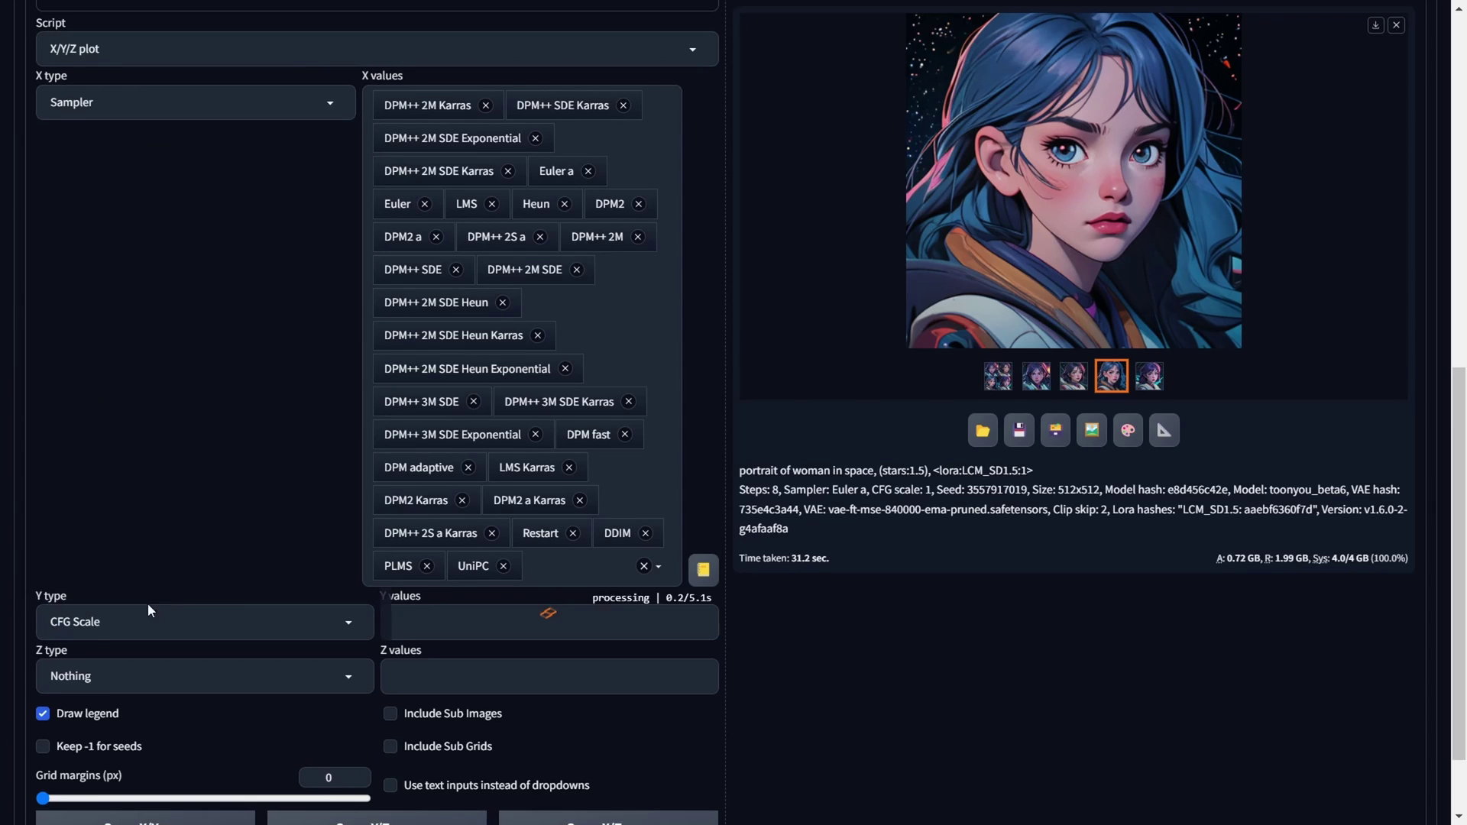
click(389, 622)
text(1,)
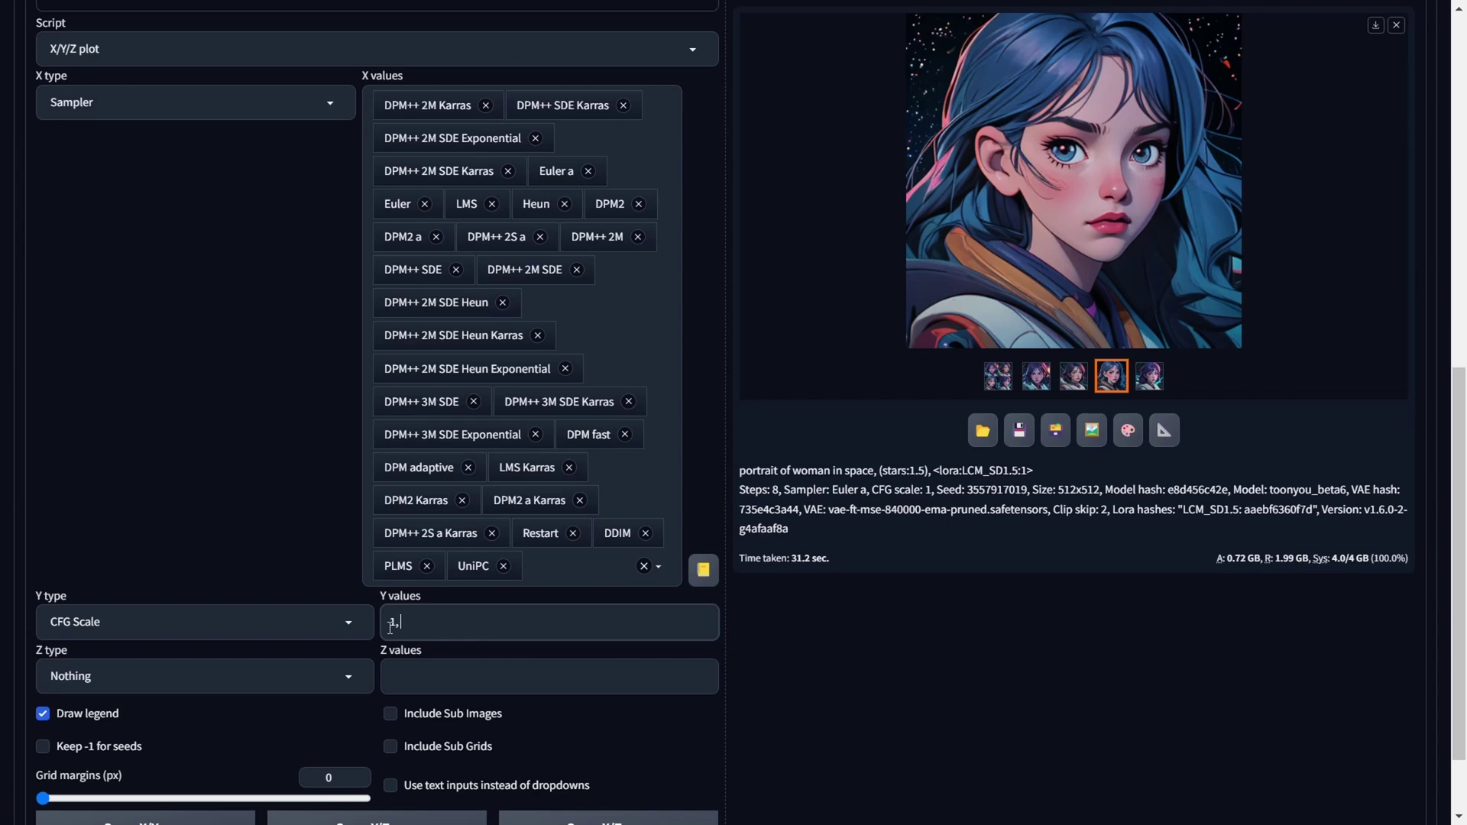
text( 1.5, 2)
drag(434, 624, 386, 623)
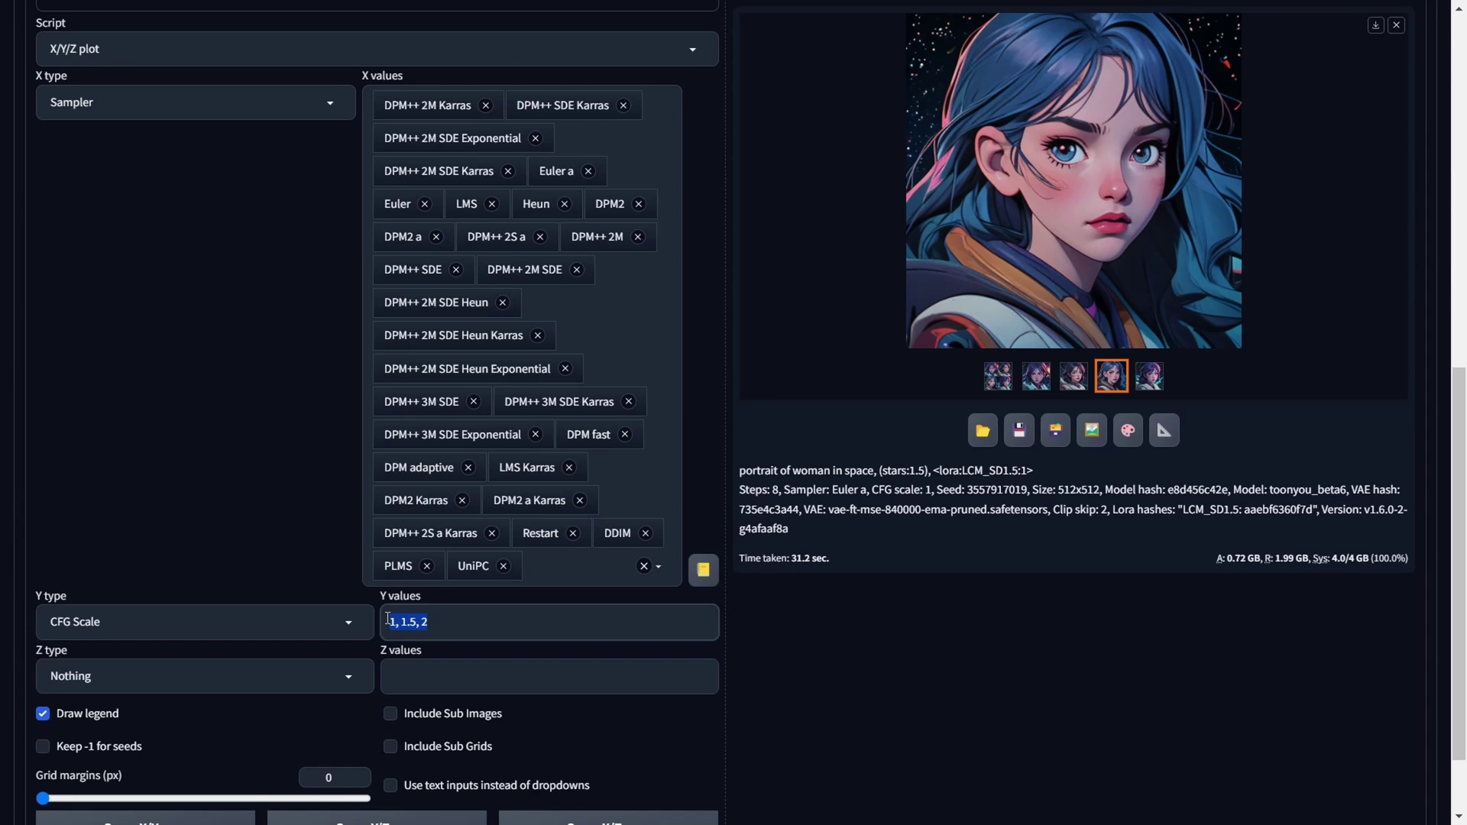
click(735, 644)
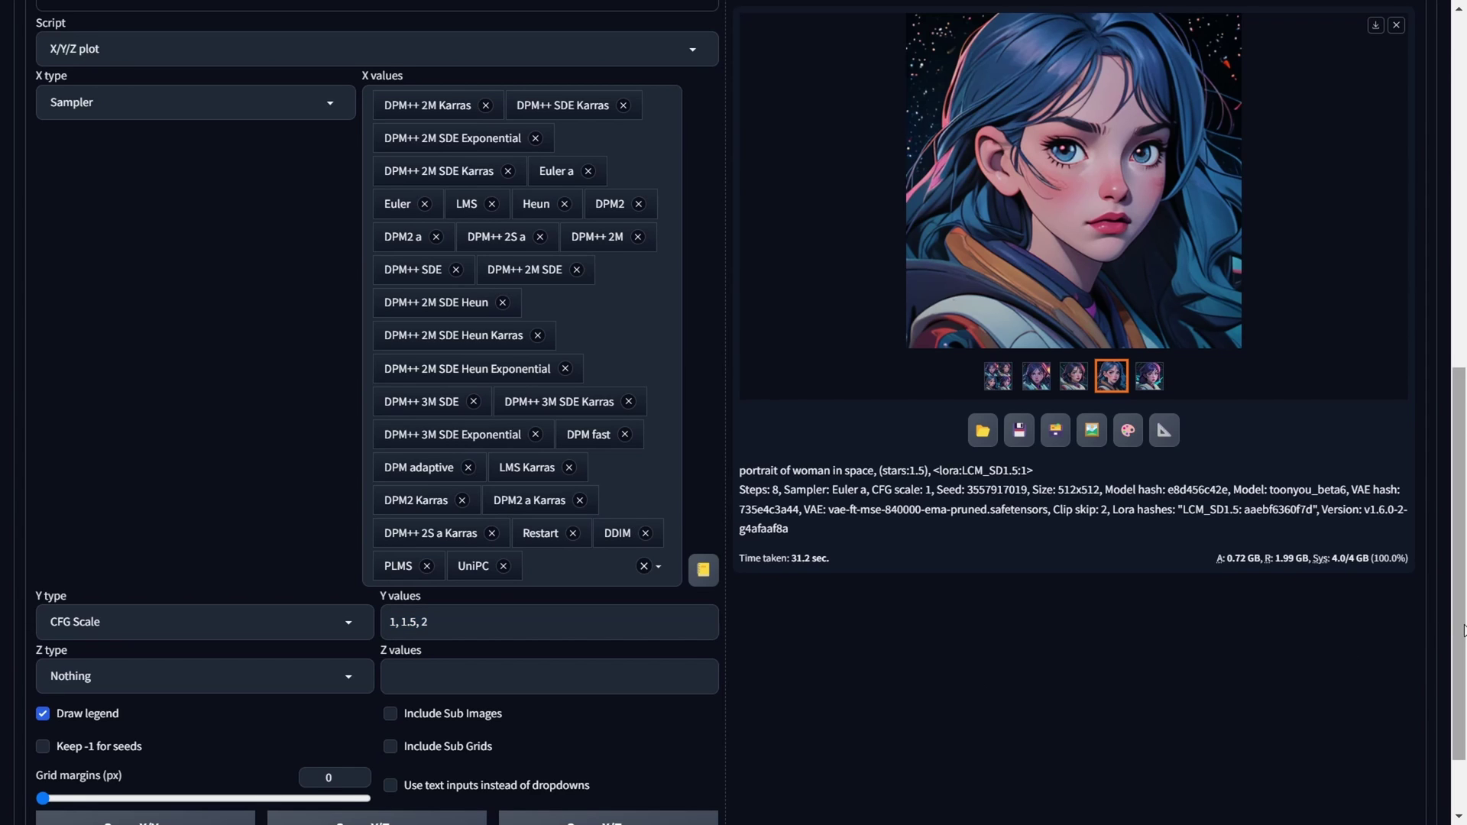
drag(1463, 630, 1462, 270)
Select the LCM LoRA tag in the prompt and generate the sampler-versus-CFG grid
double_click(300, 108)
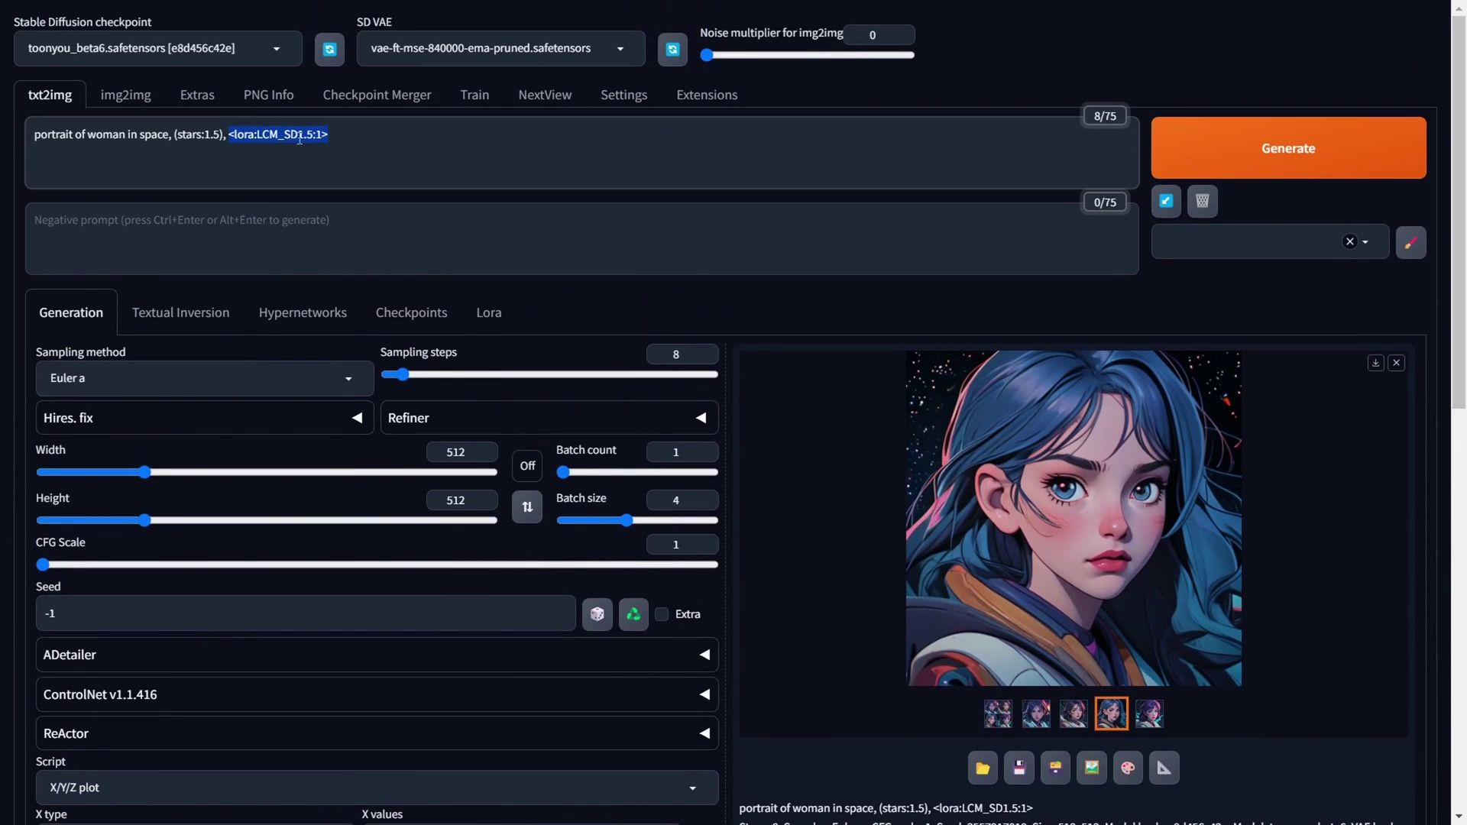
click(1296, 159)
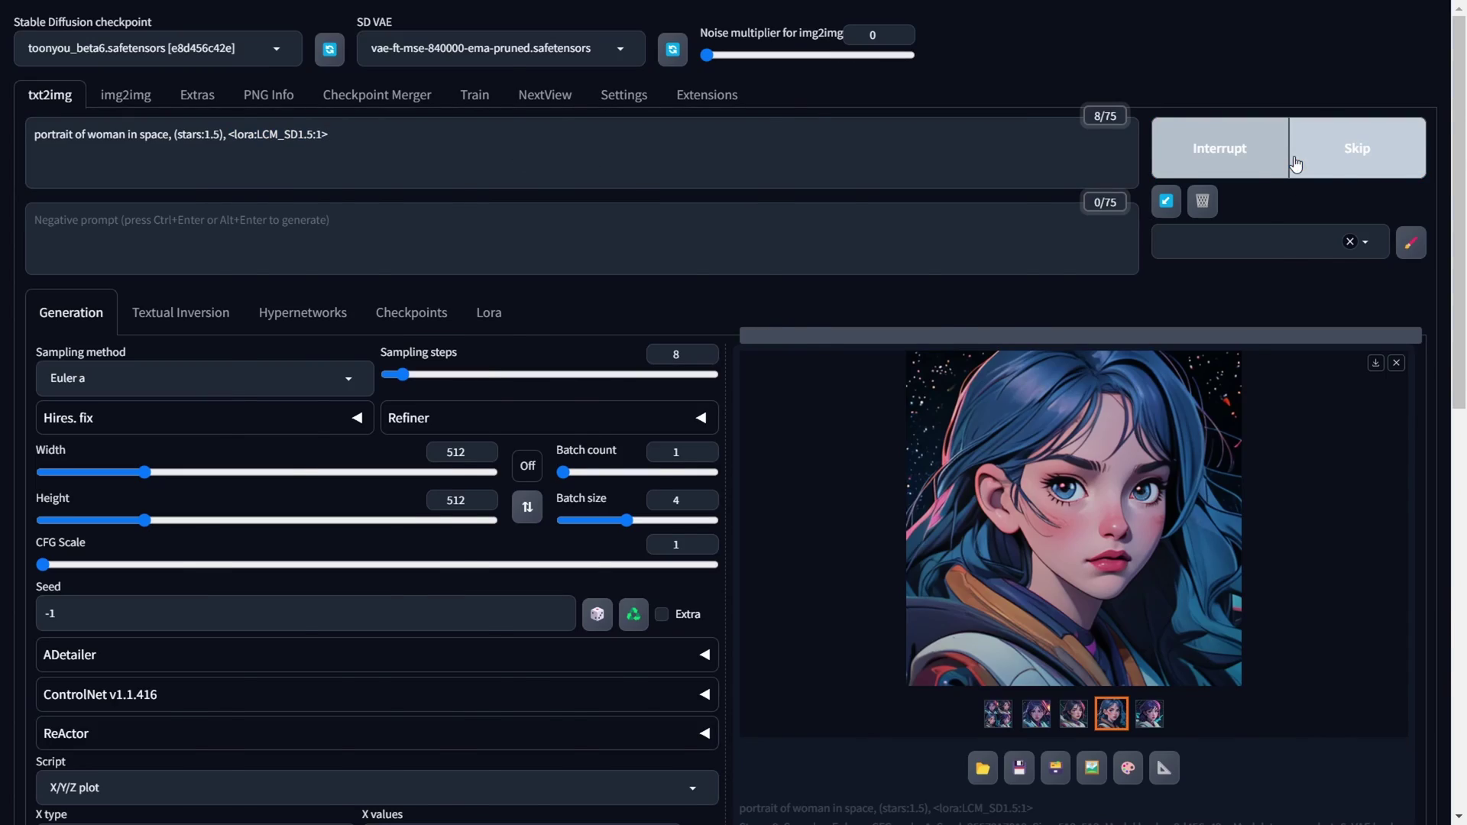